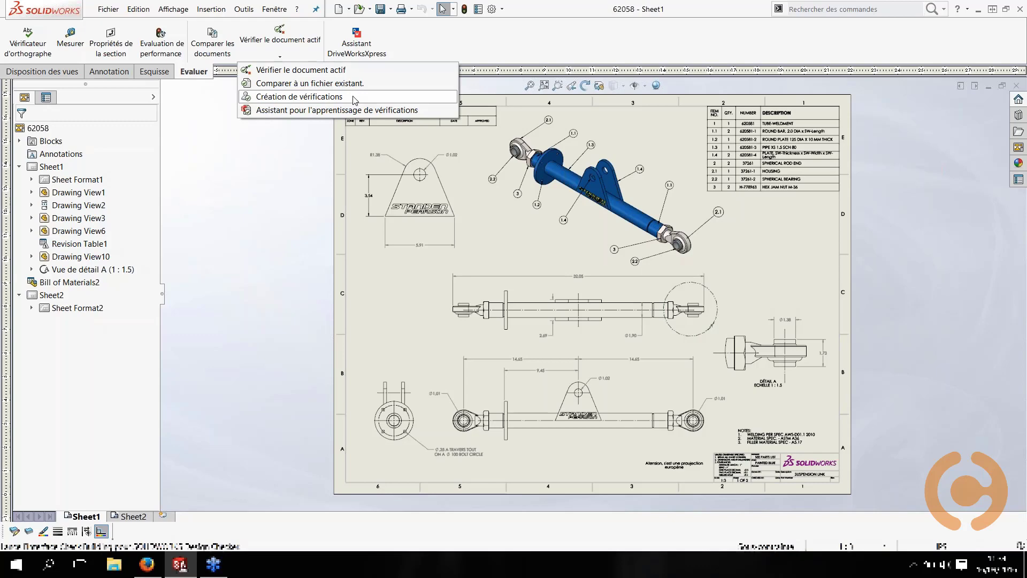
# Launch the Design Checker check builder from the drawing and reposition its welcome window.
pyautogui.click(353, 98)
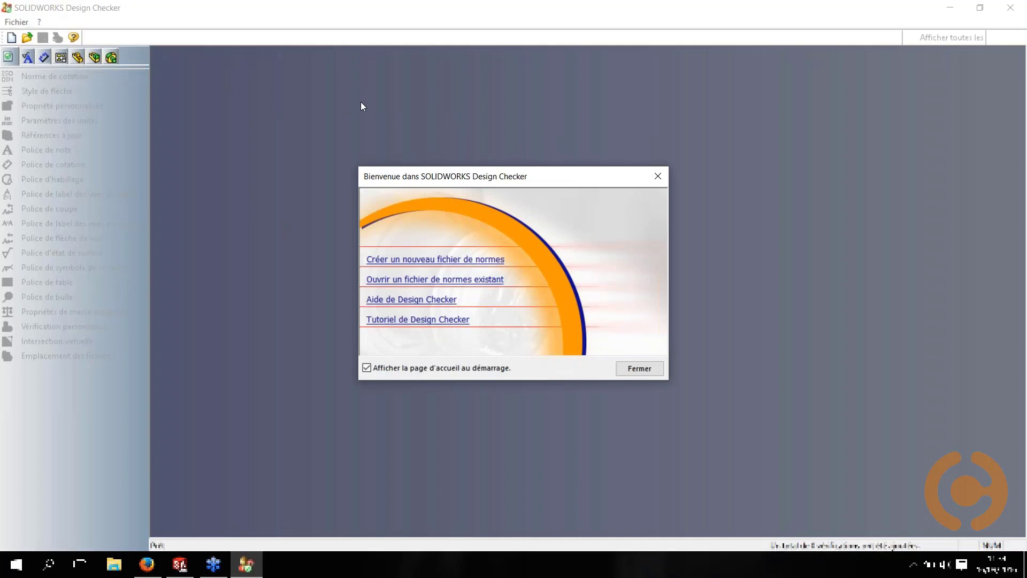
pyautogui.moveTo(455, 176); pyautogui.dragTo(477, 123)
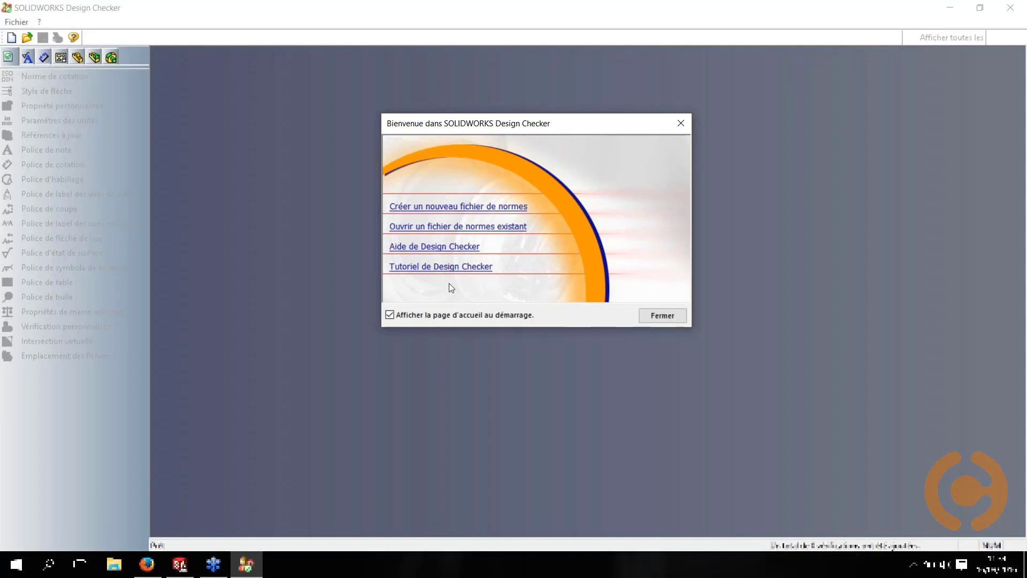
pyautogui.click(500, 208)
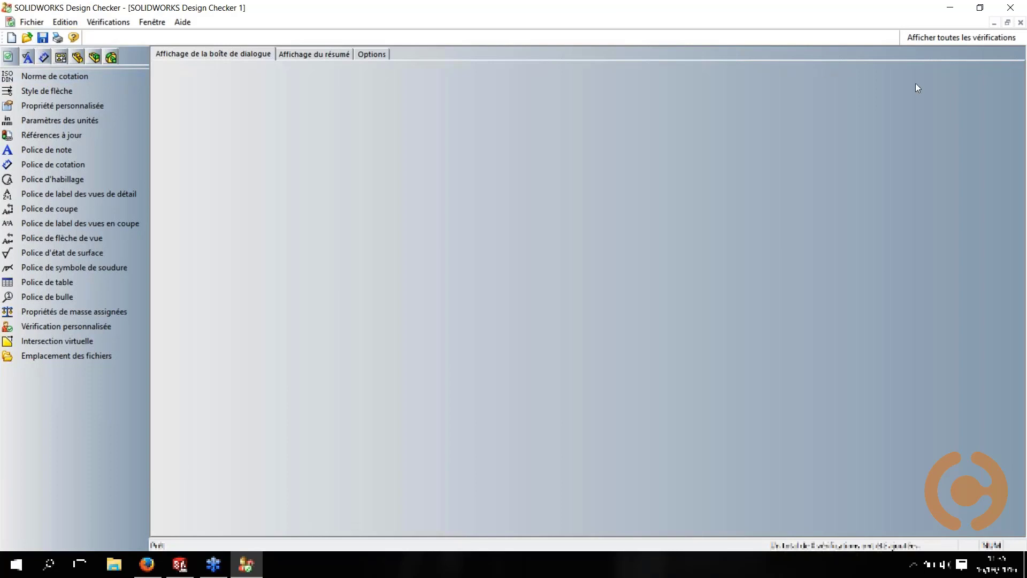
pyautogui.click(1017, 88)
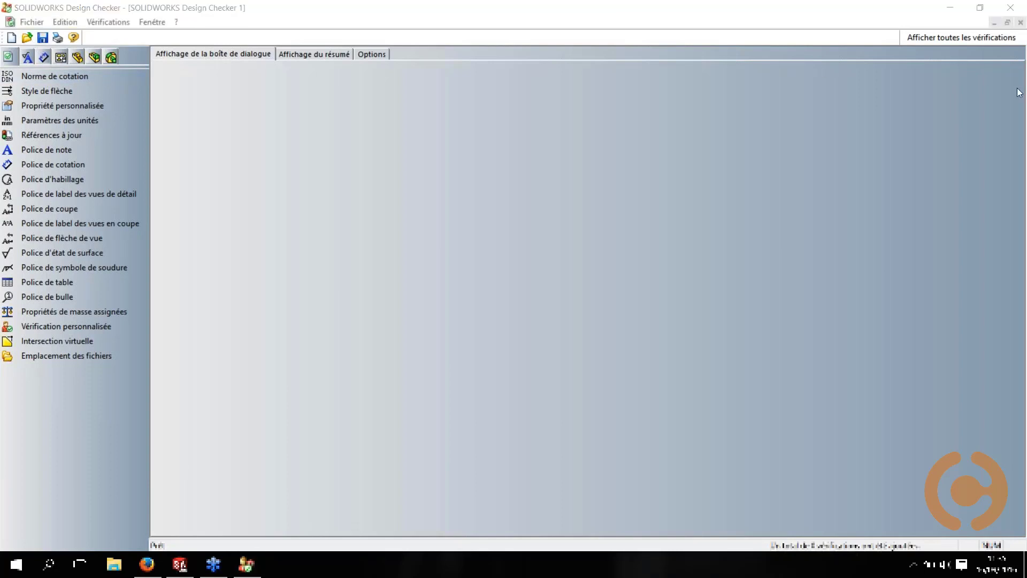
pyautogui.click(1020, 22)
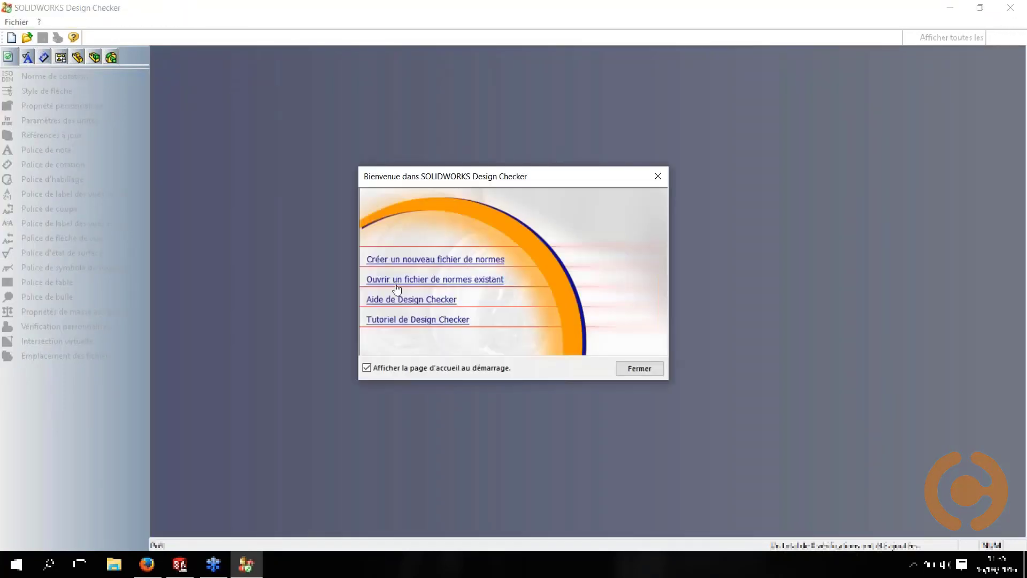
# Open the existing standards file Cadmes Démo.swstd and collapse the document table font check.
pyautogui.click(408, 279)
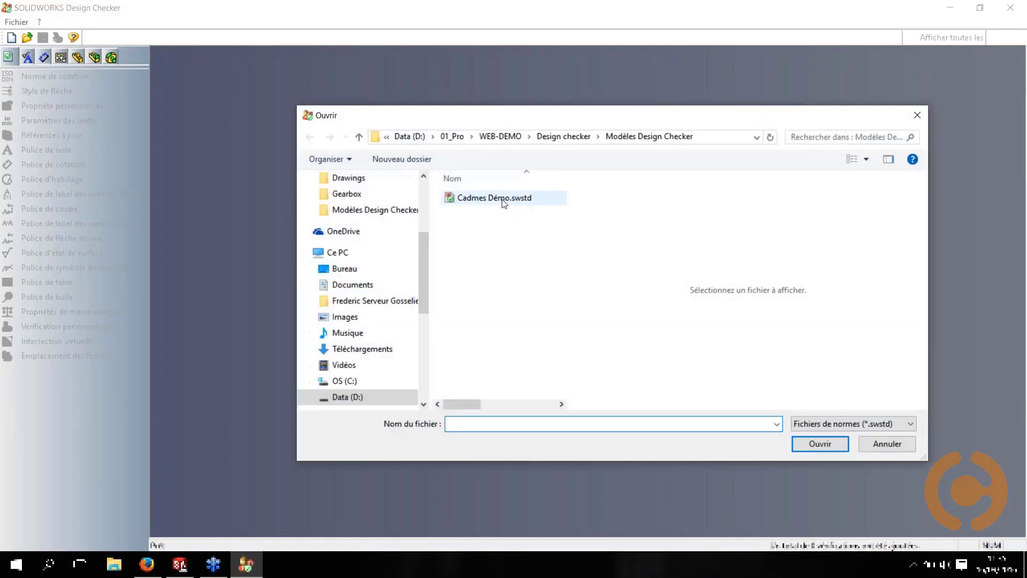
pyautogui.click(502, 204)
pyautogui.click(813, 445)
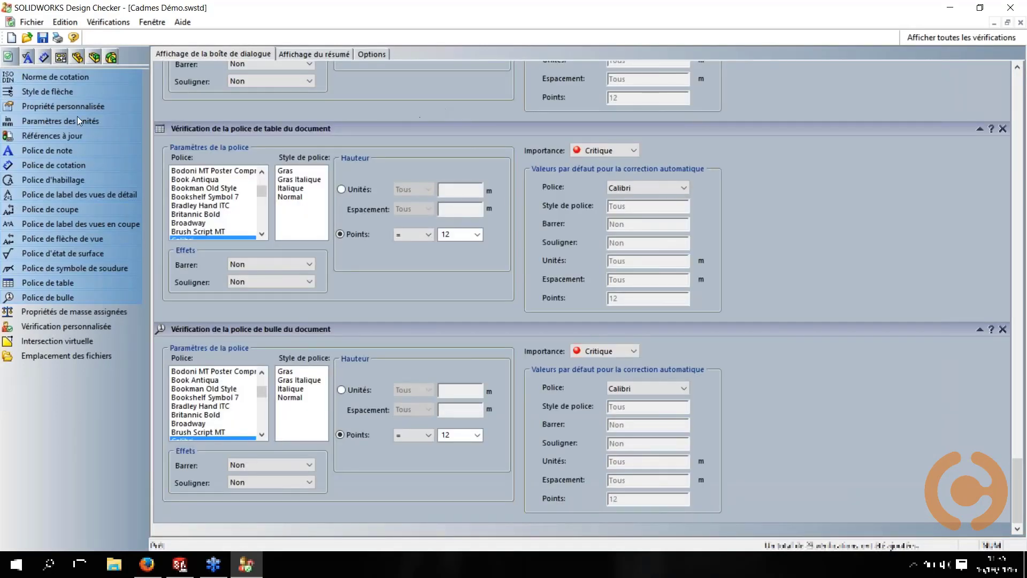
pyautogui.click(976, 129)
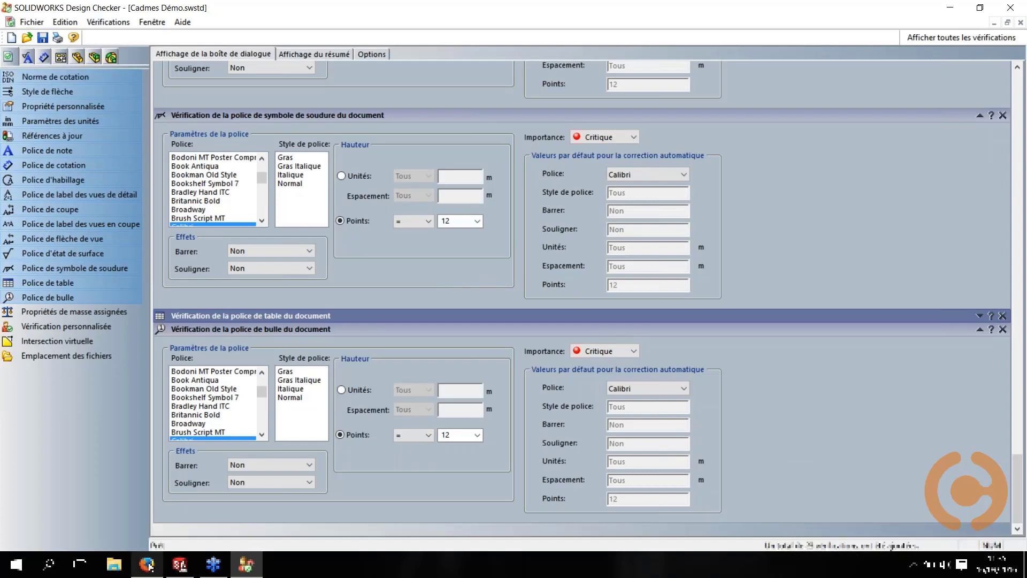
# Switch to SOLIDWORKS, view the drawing's document properties on the drafting standard page, and close them.
pyautogui.click(179, 564)
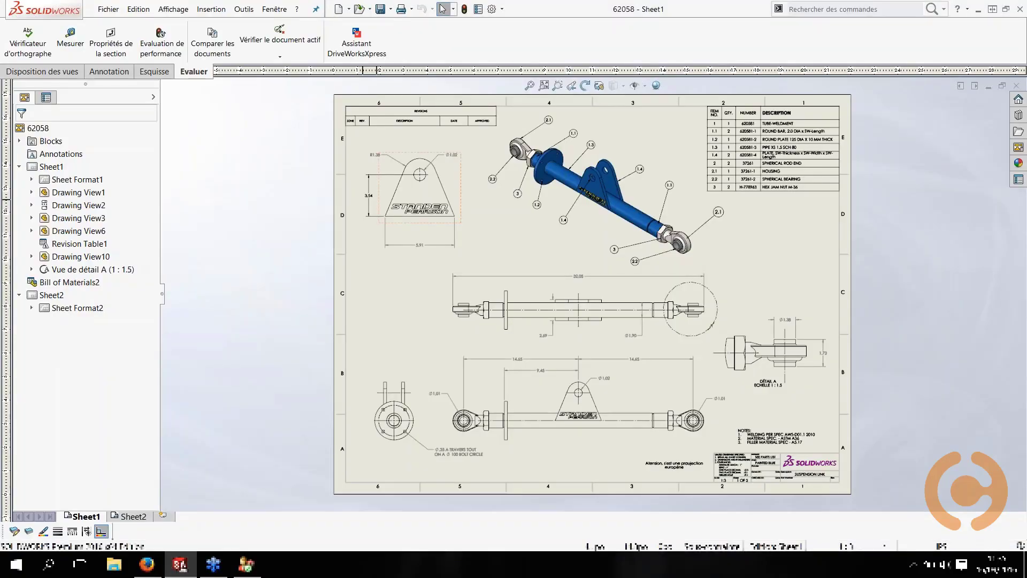
pyautogui.click(501, 10)
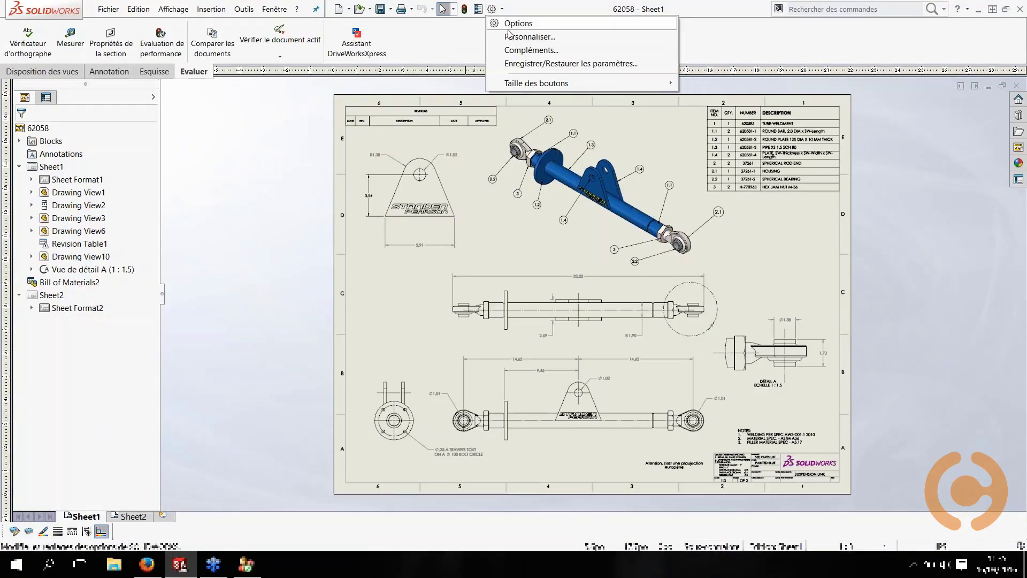
pyautogui.click(509, 28)
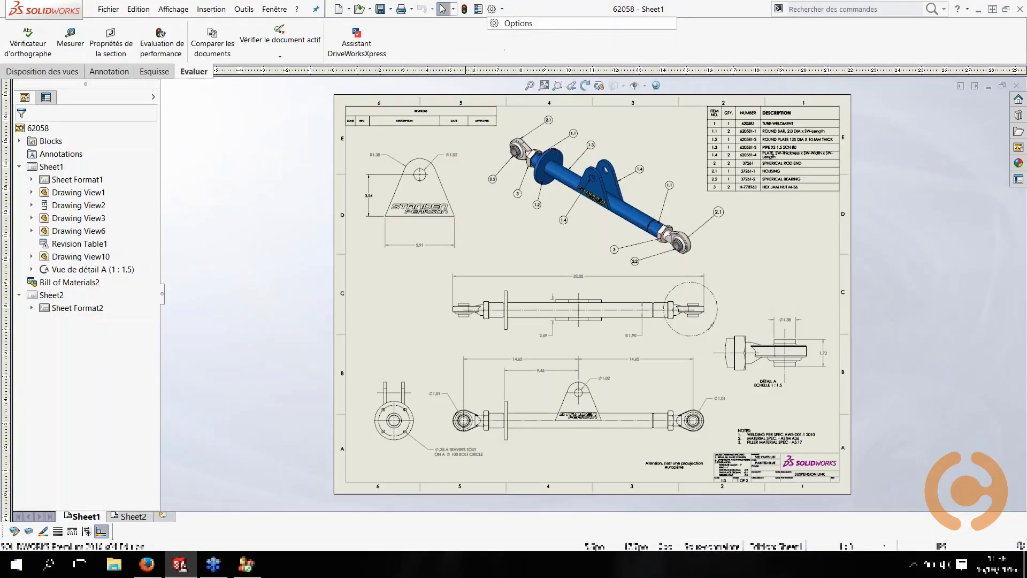
pyautogui.click(341, 99)
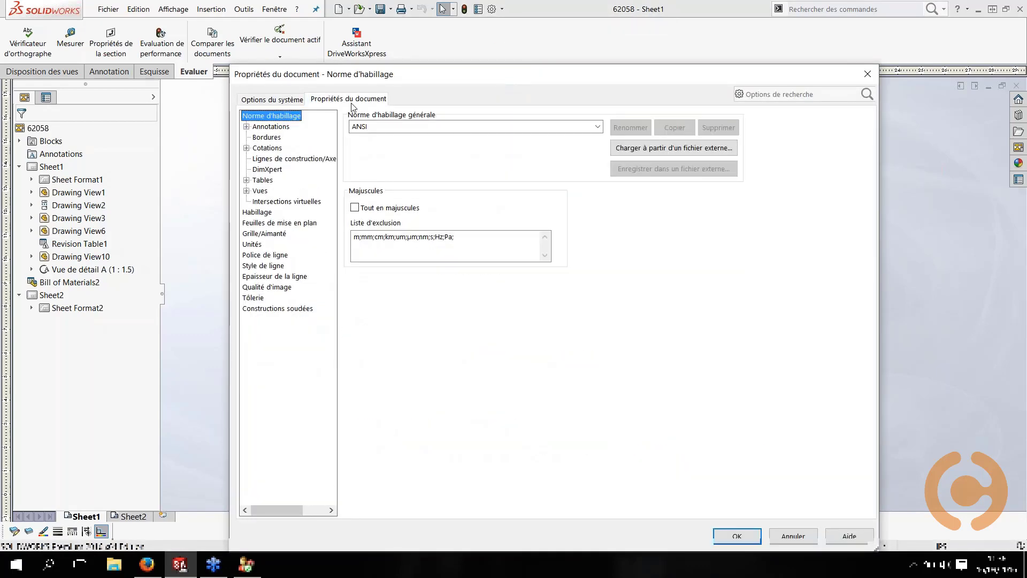
pyautogui.click(868, 75)
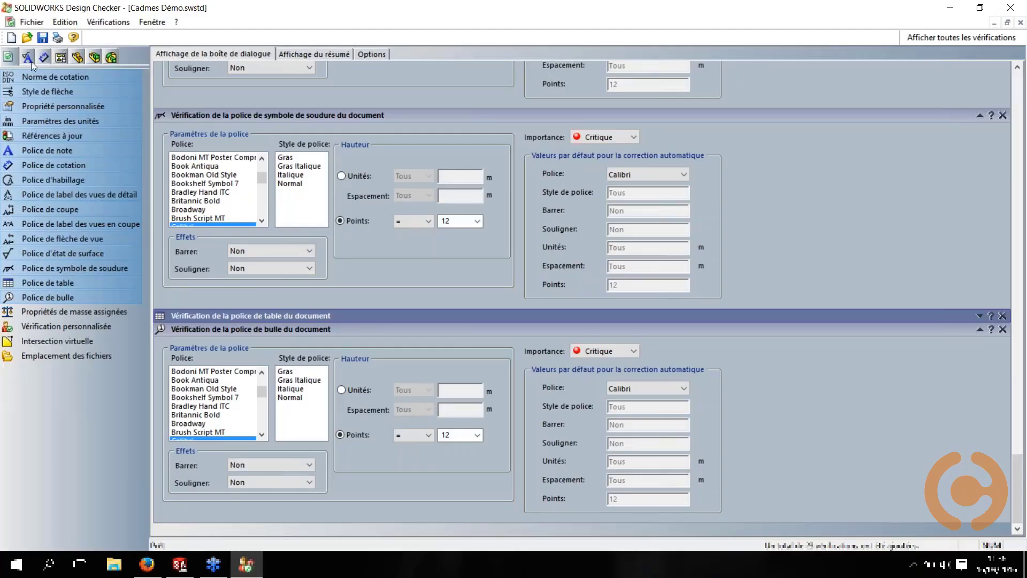
# In Design Checker, review the annotation, dimension, drawing, part, assembly and feature check categories, and return to the document checks.
pyautogui.click(28, 59)
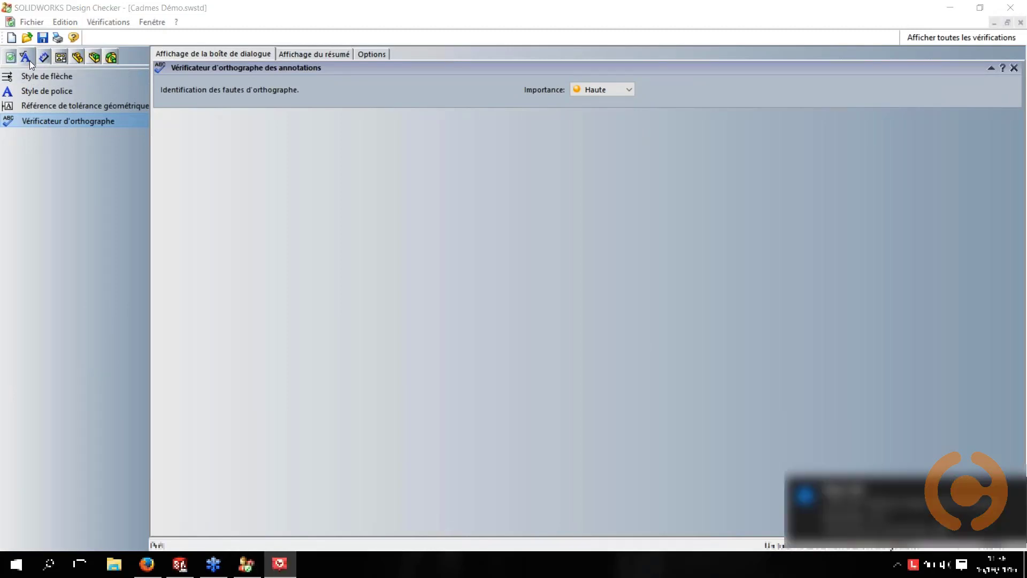
pyautogui.click(42, 59)
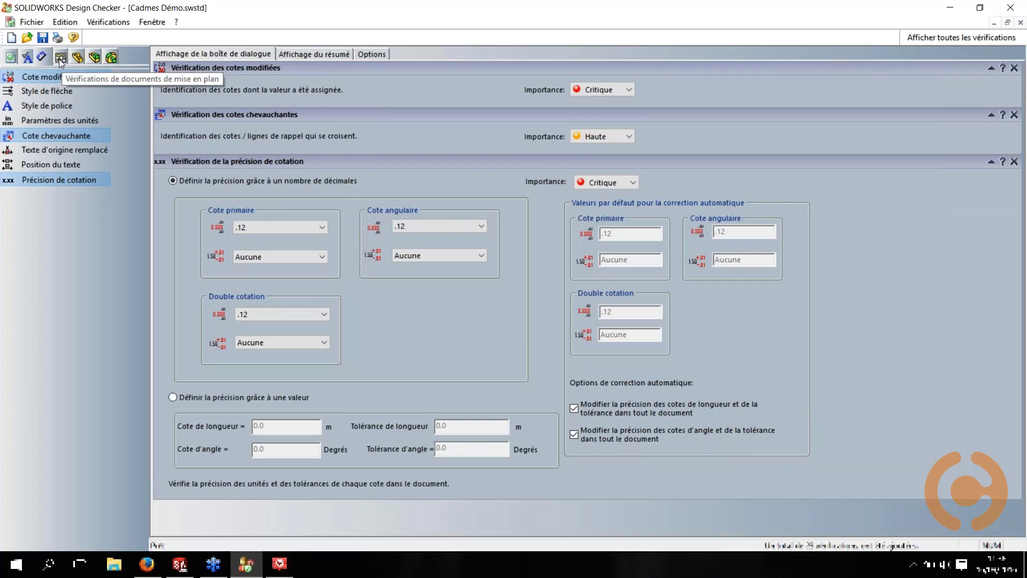
pyautogui.click(59, 59)
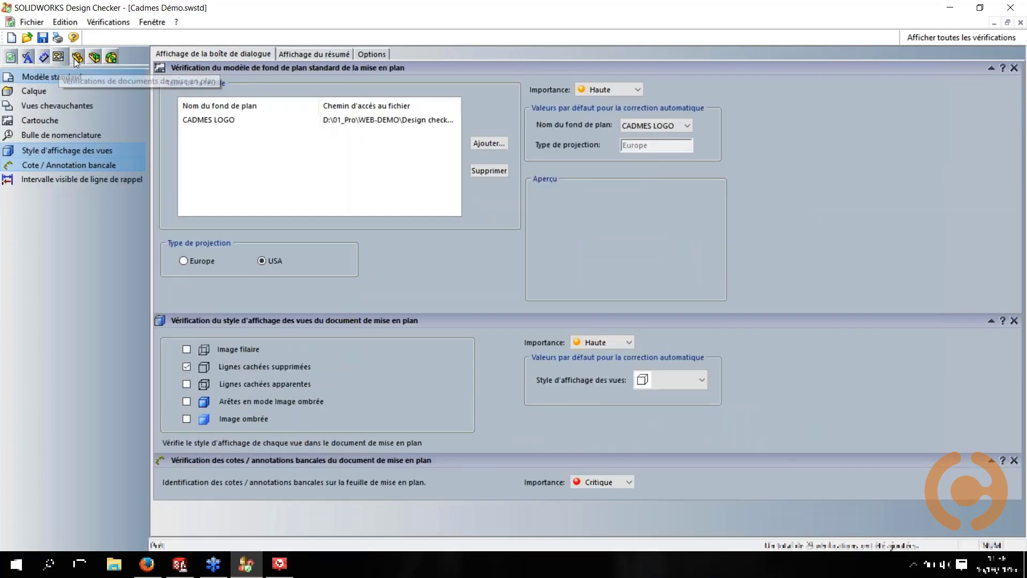
pyautogui.click(76, 59)
pyautogui.click(92, 57)
pyautogui.click(109, 56)
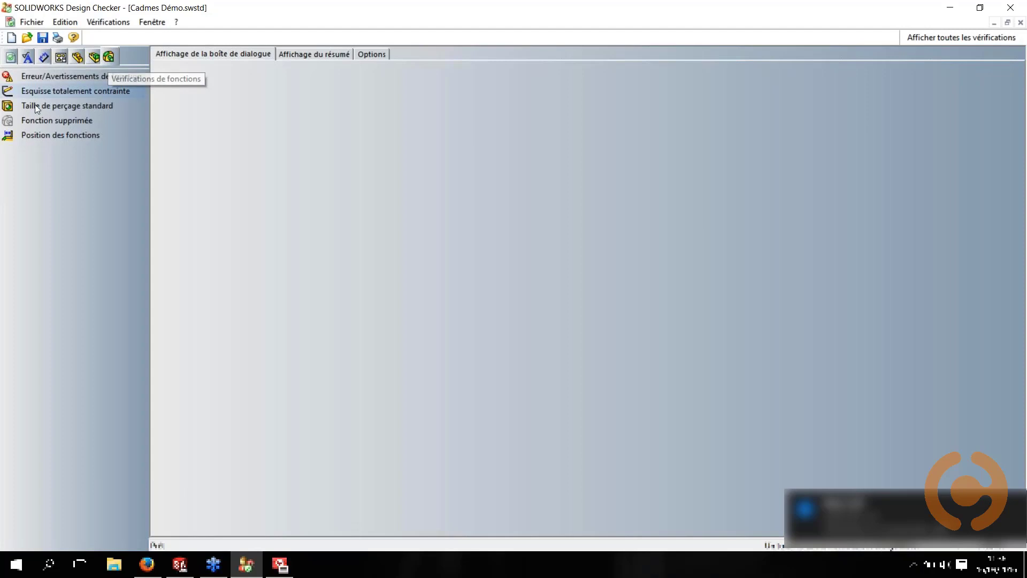
pyautogui.click(11, 60)
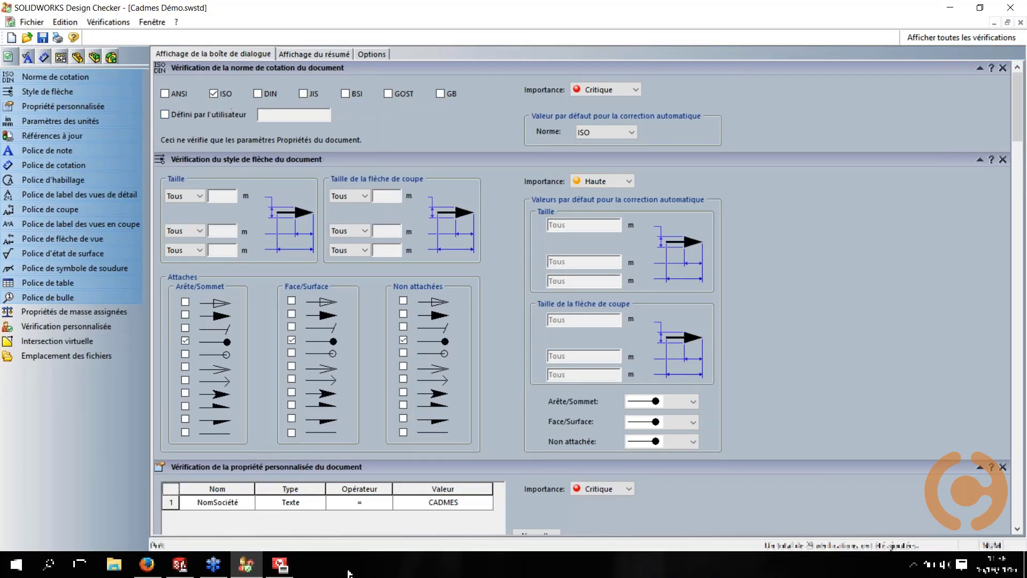
# Switch to SOLIDWORKS and look up the general drafting standard in the drawing's document properties.
pyautogui.click(182, 565)
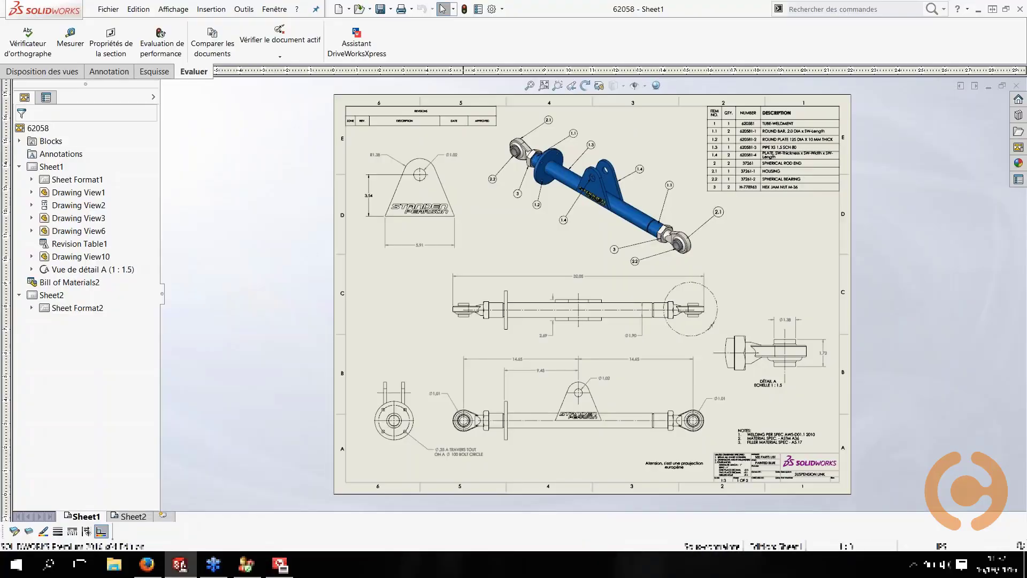
pyautogui.click(491, 9)
pyautogui.click(340, 99)
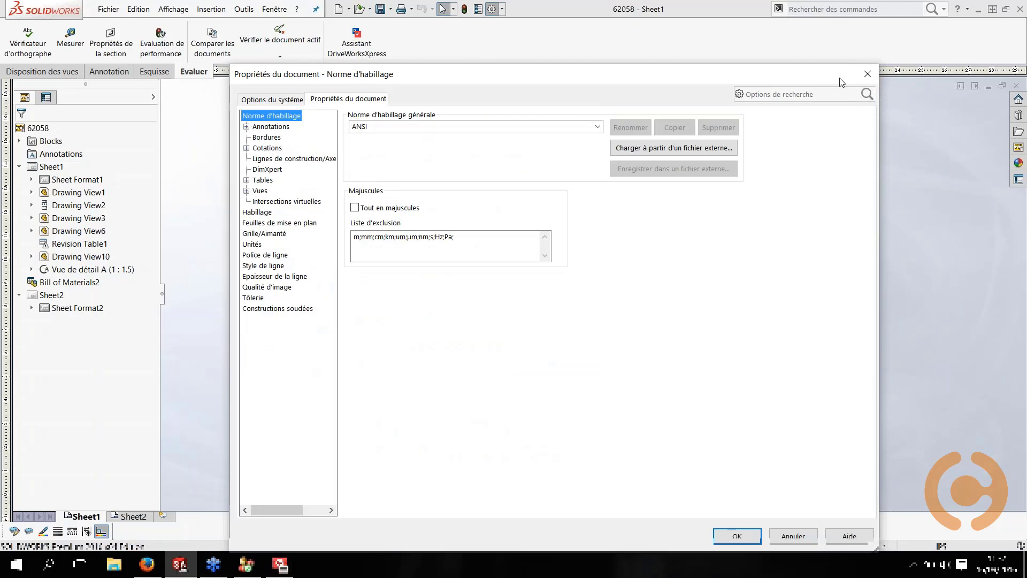
# Switch to Design Checker, review the importance levels for the dimensioning standard check, keep Critique, and collapse the check.
pyautogui.click(250, 571)
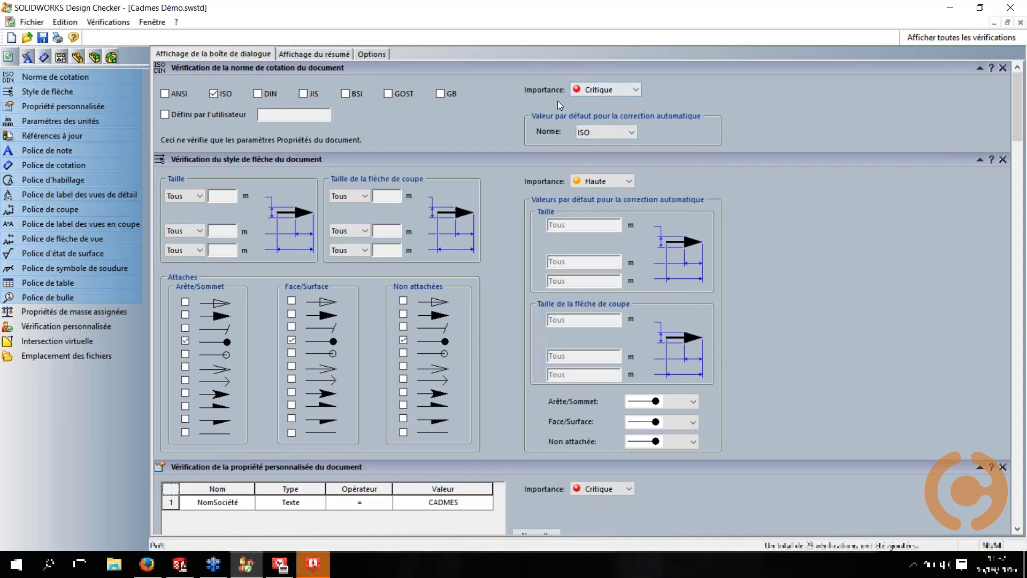
pyautogui.click(636, 90)
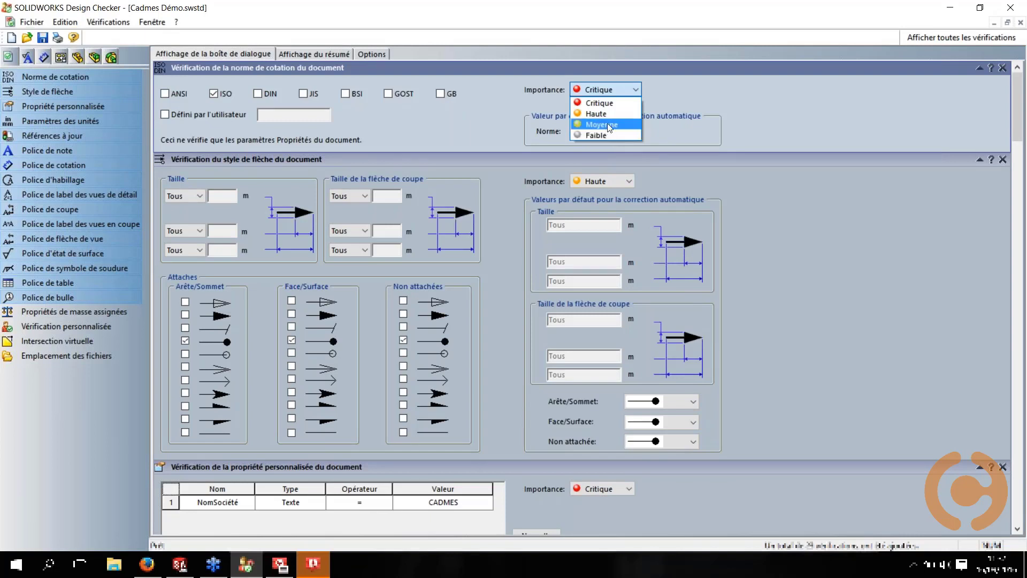
pyautogui.click(641, 104)
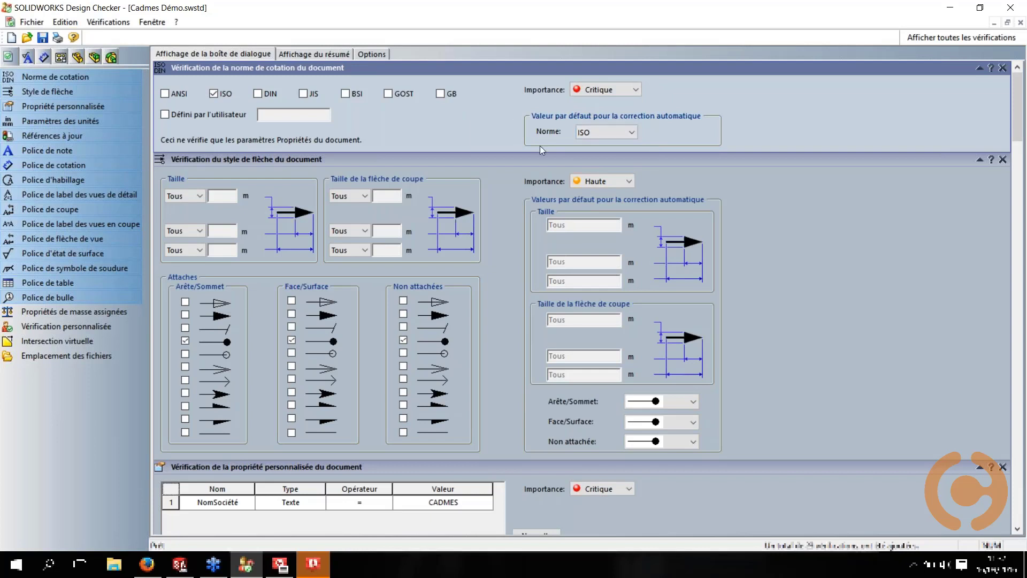
pyautogui.click(980, 69)
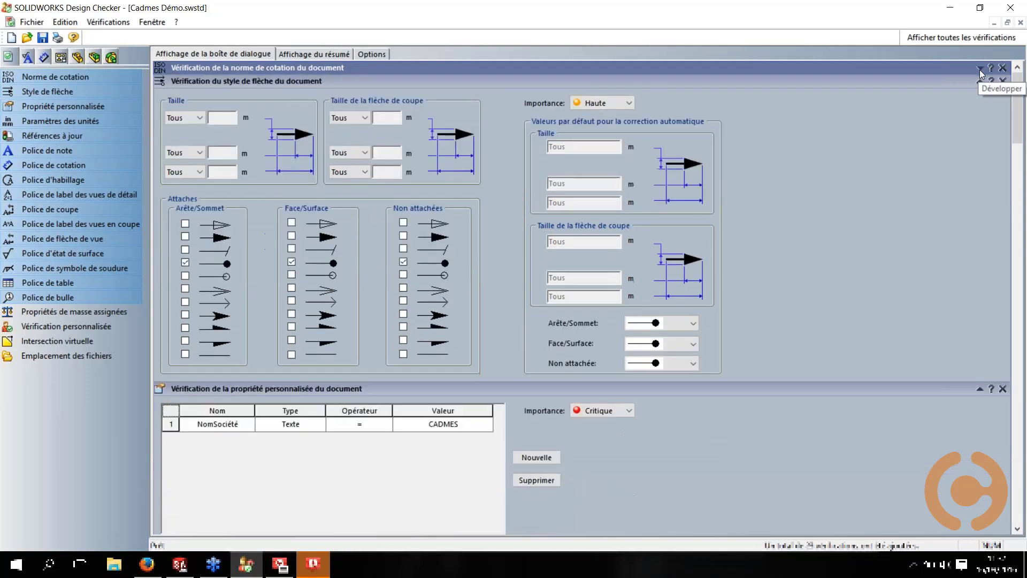
# Review the document arrow style check's sizes, attachments and automatic correction defaults, and collapse it.
pyautogui.click(71, 91)
pyautogui.click(223, 115)
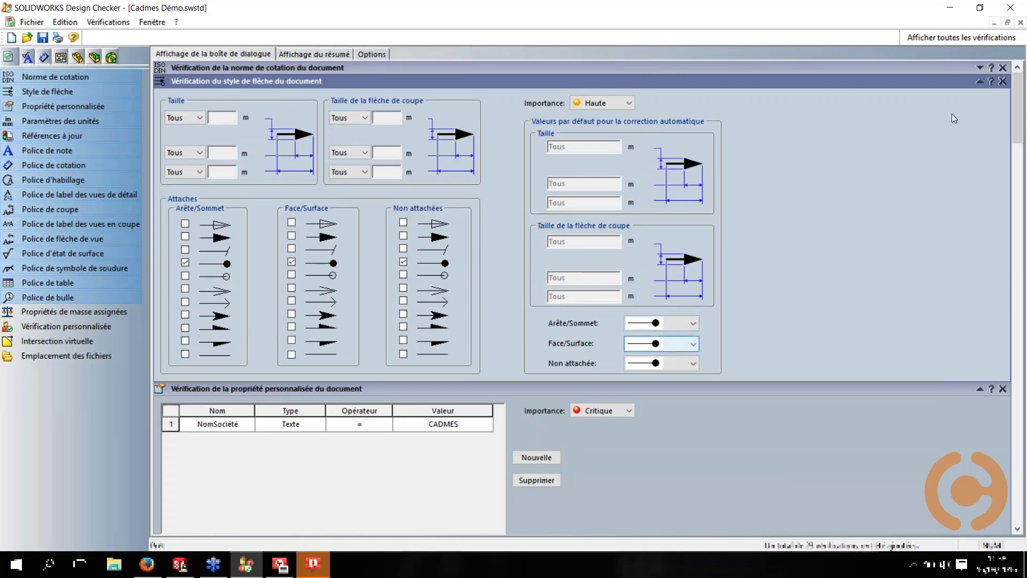
pyautogui.click(980, 81)
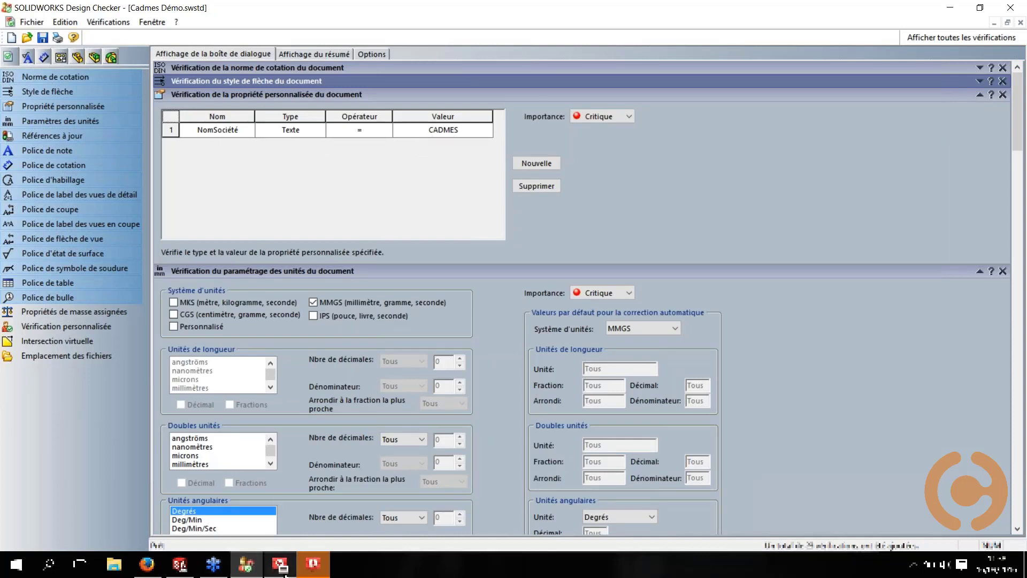
# View the drawing's custom properties in SOLIDWORKS, and collapse the custom property check in Design Checker.
pyautogui.click(182, 572)
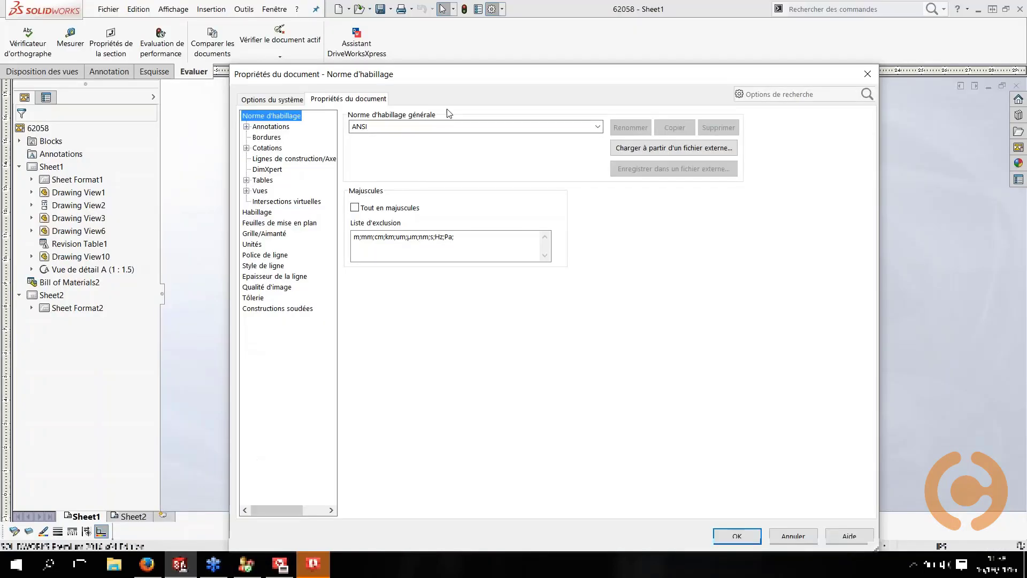
pyautogui.click(866, 74)
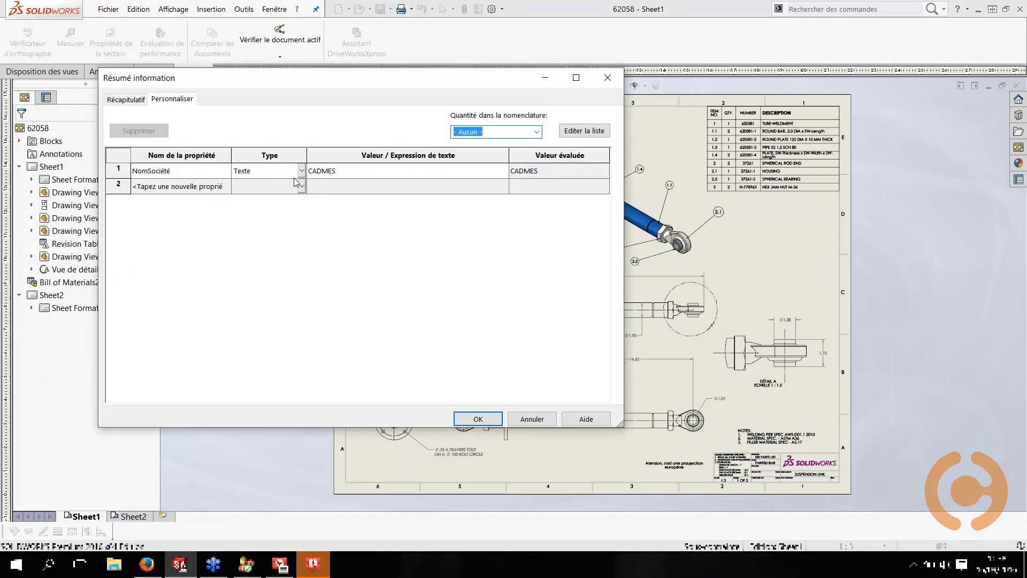
pyautogui.click(606, 80)
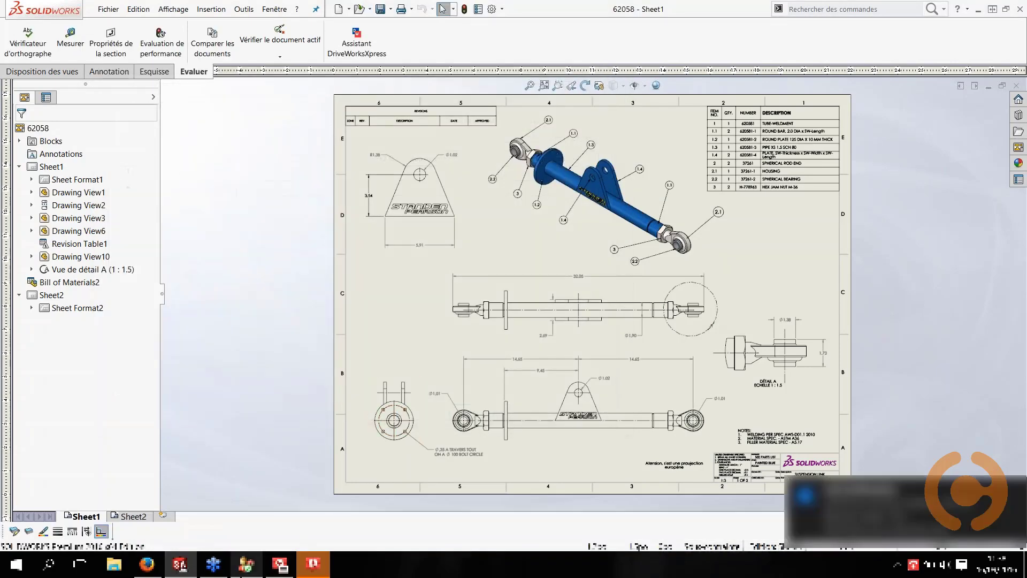
pyautogui.click(246, 564)
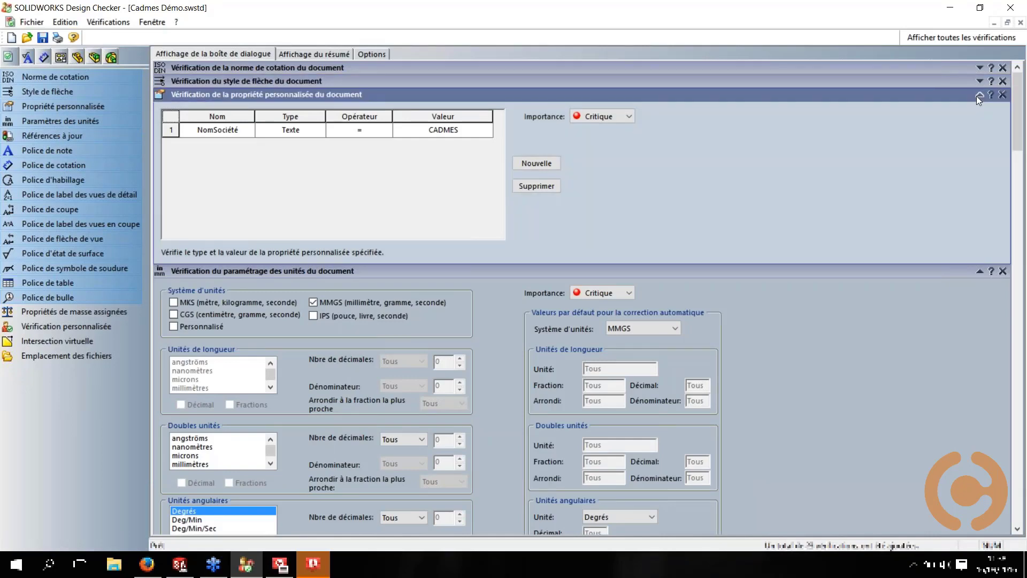
pyautogui.click(978, 95)
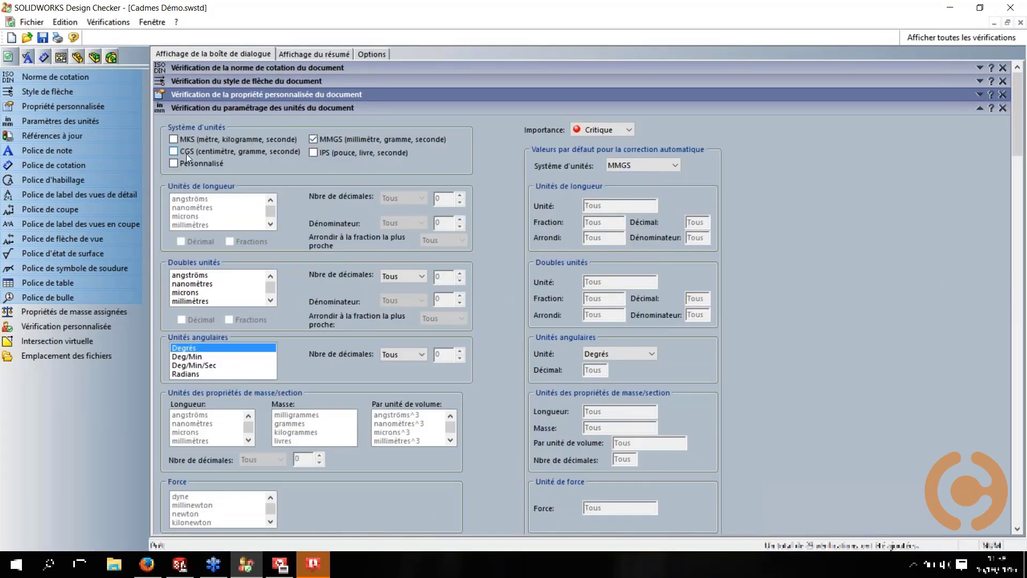
# Compare the drawing's unit system in SOLIDWORKS with the Design Checker units check, and collapse the units and up-to-date references checks.
pyautogui.click(179, 564)
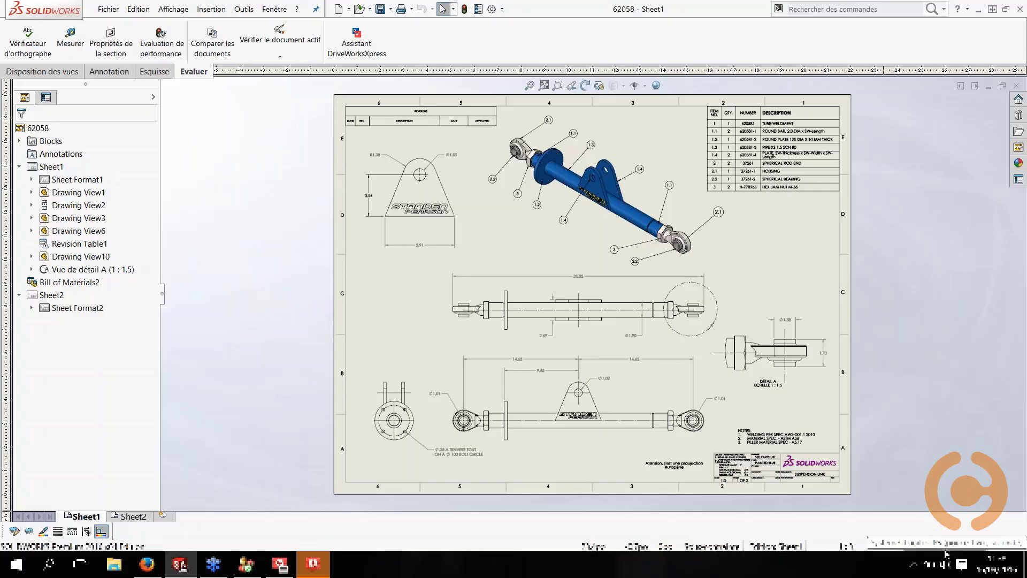
pyautogui.click(246, 563)
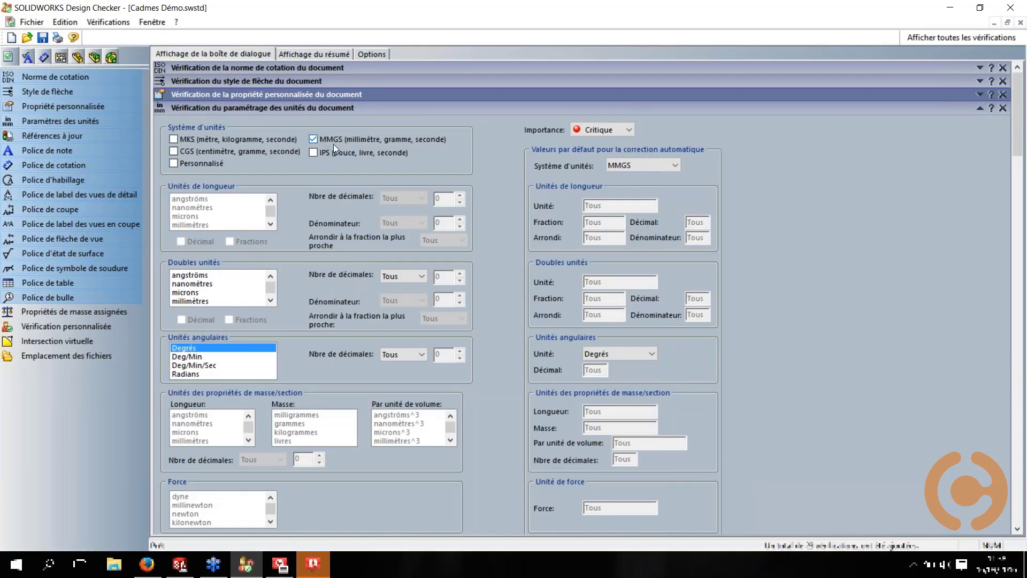
pyautogui.click(980, 108)
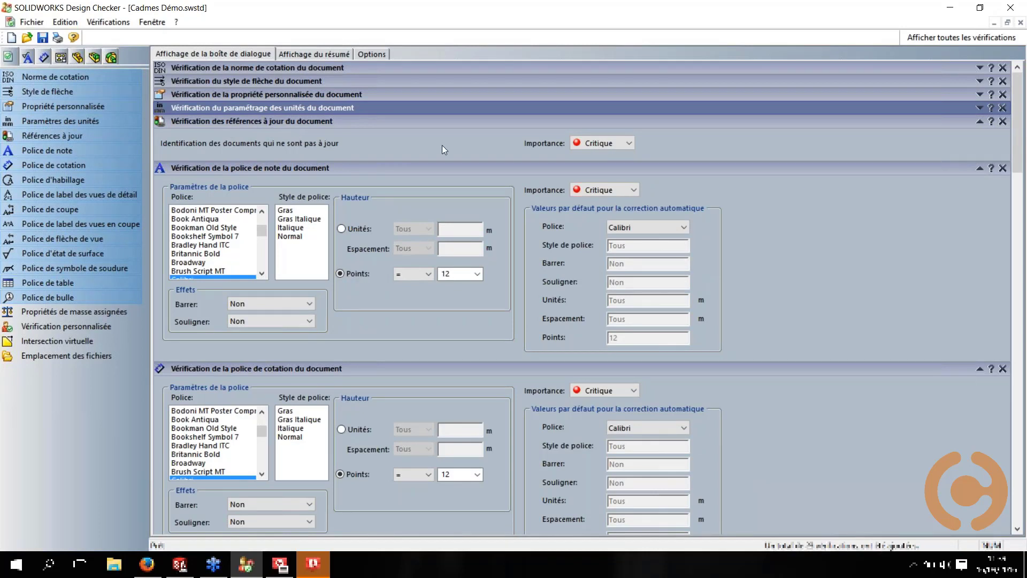
pyautogui.click(980, 121)
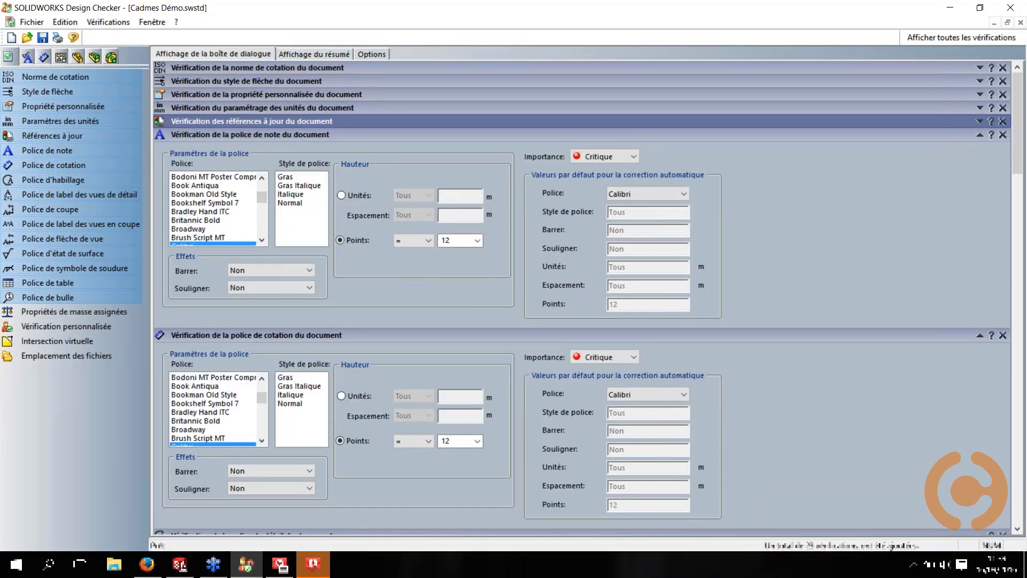
# Switch to SOLIDWORKS, view the annotation text font settings in the drawing's document properties, and close the dialogs.
pyautogui.click(188, 572)
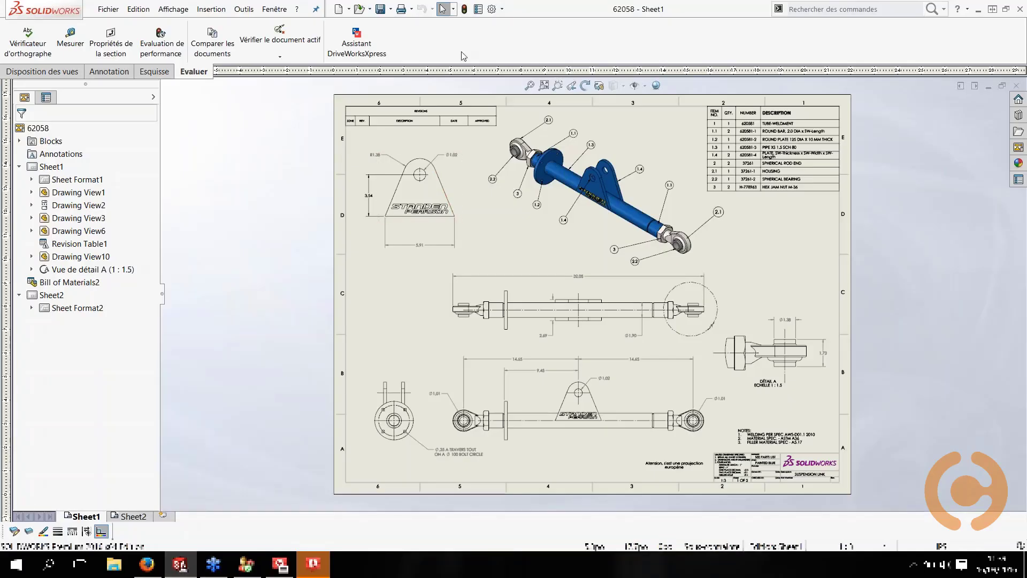
pyautogui.click(492, 8)
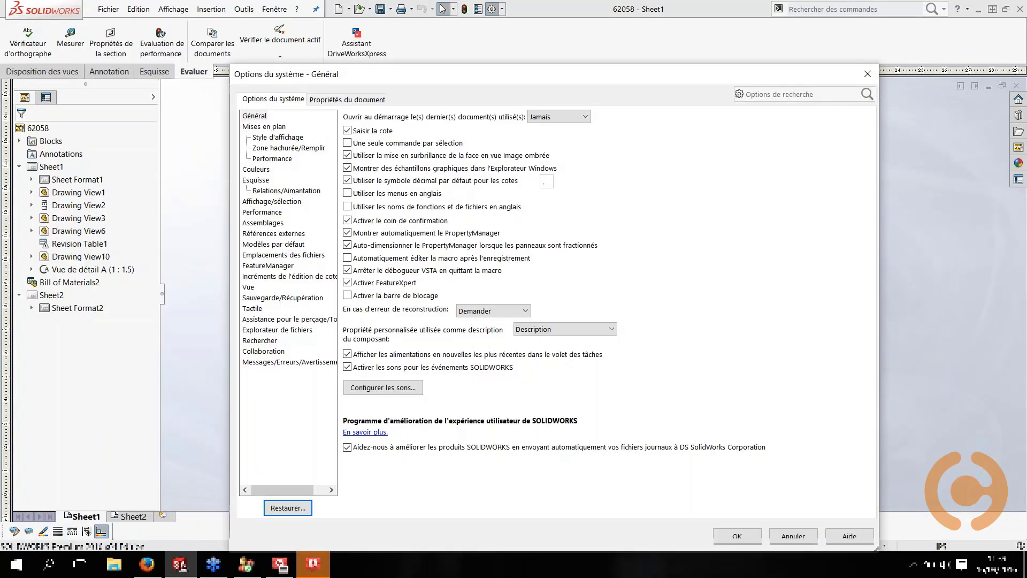
pyautogui.click(377, 99)
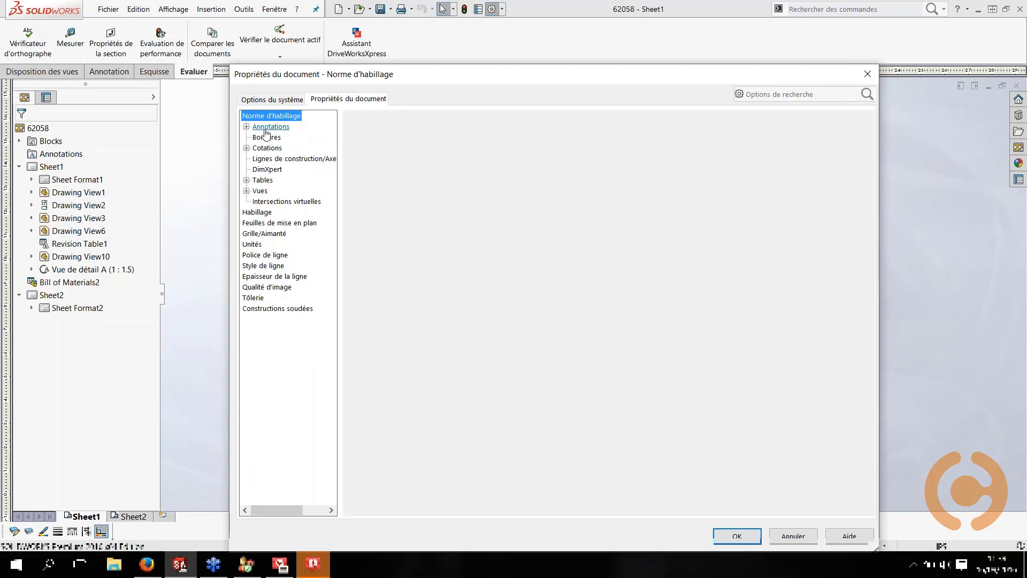
pyautogui.click(267, 127)
pyautogui.click(374, 163)
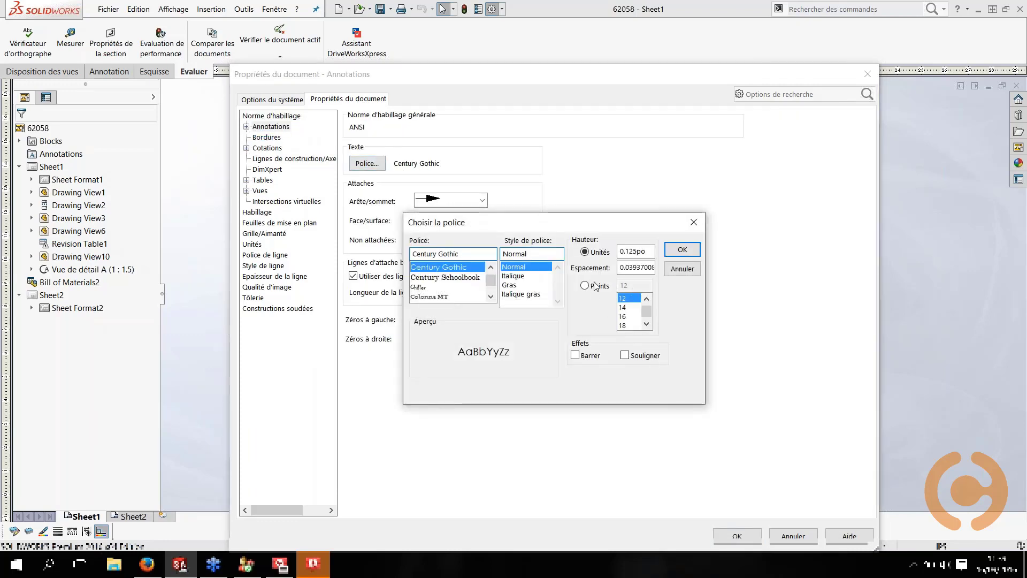
pyautogui.click(682, 249)
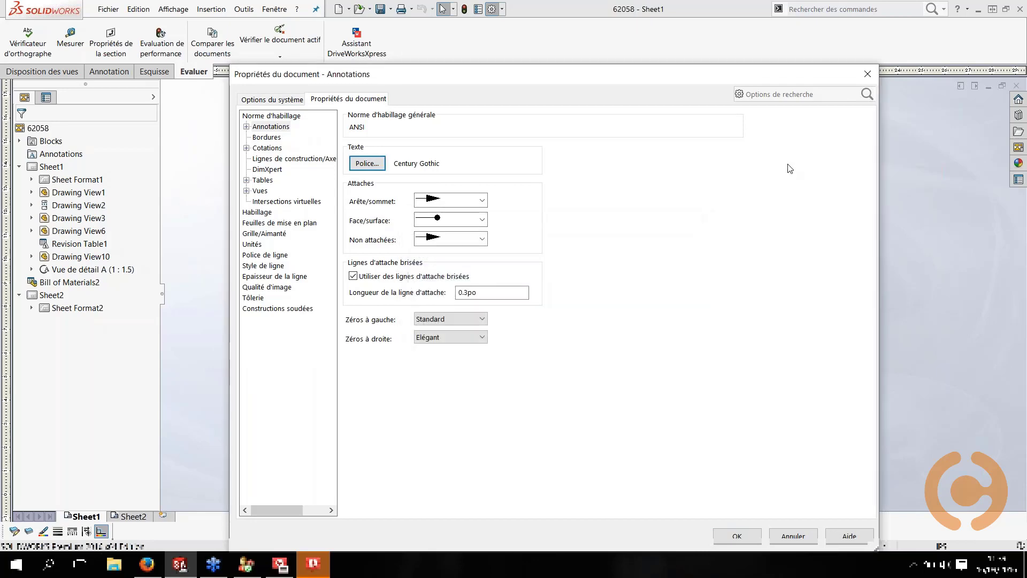
pyautogui.click(867, 75)
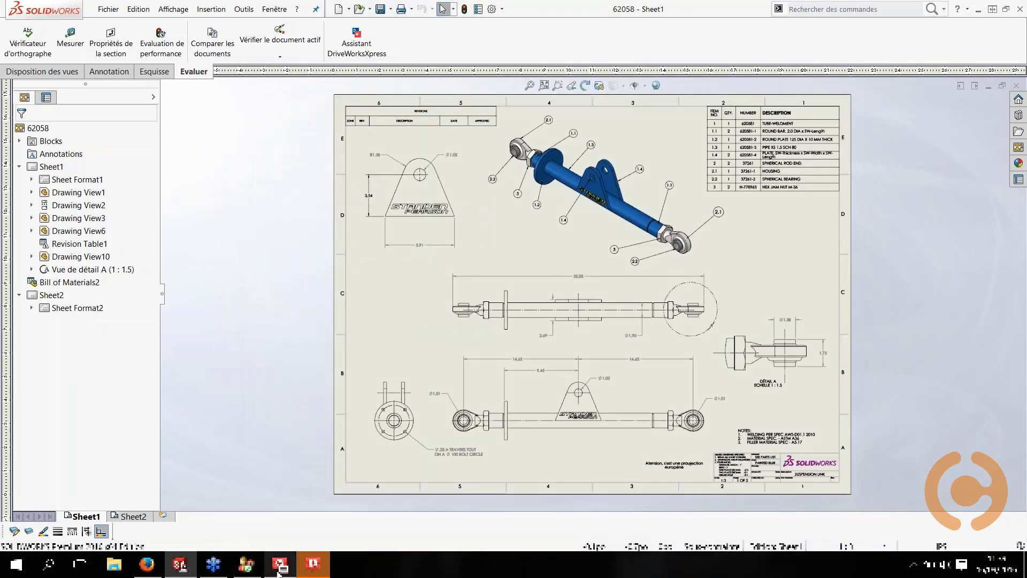
# Return to Design Checker and review the font and point height set in the document note font check.
pyautogui.click(246, 564)
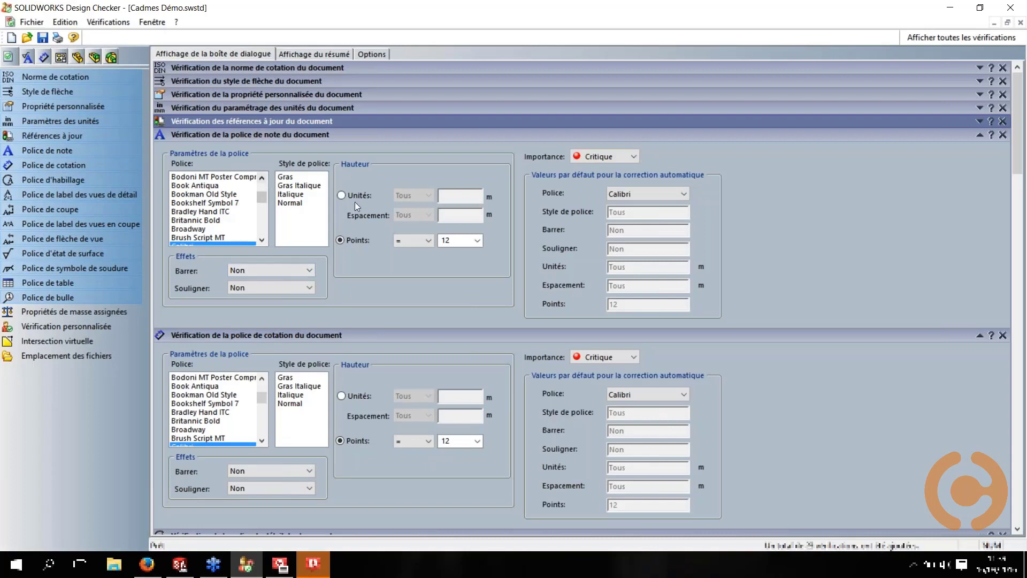
pyautogui.click(261, 240)
pyautogui.click(262, 239)
pyautogui.click(442, 239)
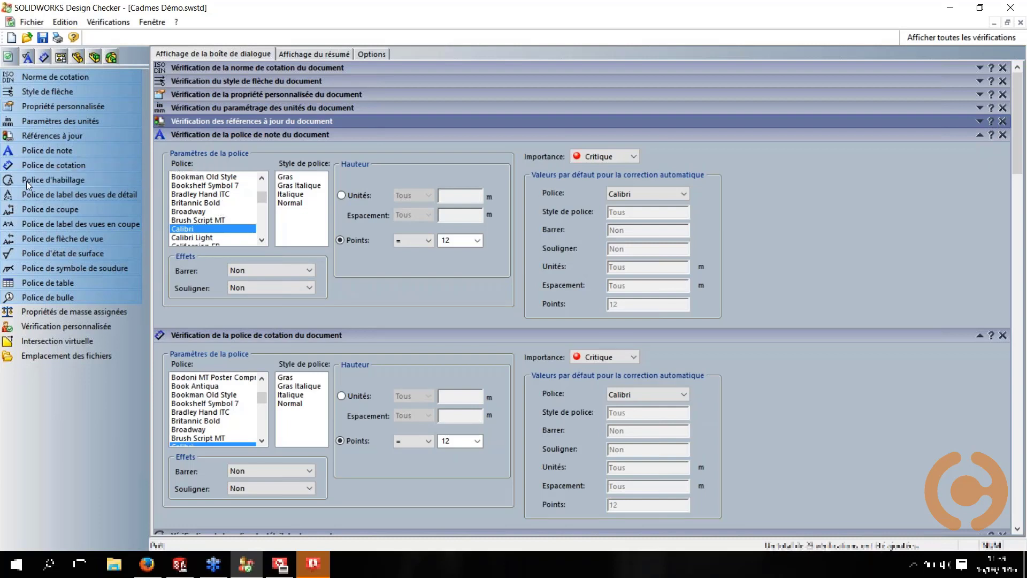
# Collapse all the document font checks, from the note font check down to the balloon font check.
pyautogui.click(979, 134)
pyautogui.click(979, 149)
pyautogui.click(980, 162)
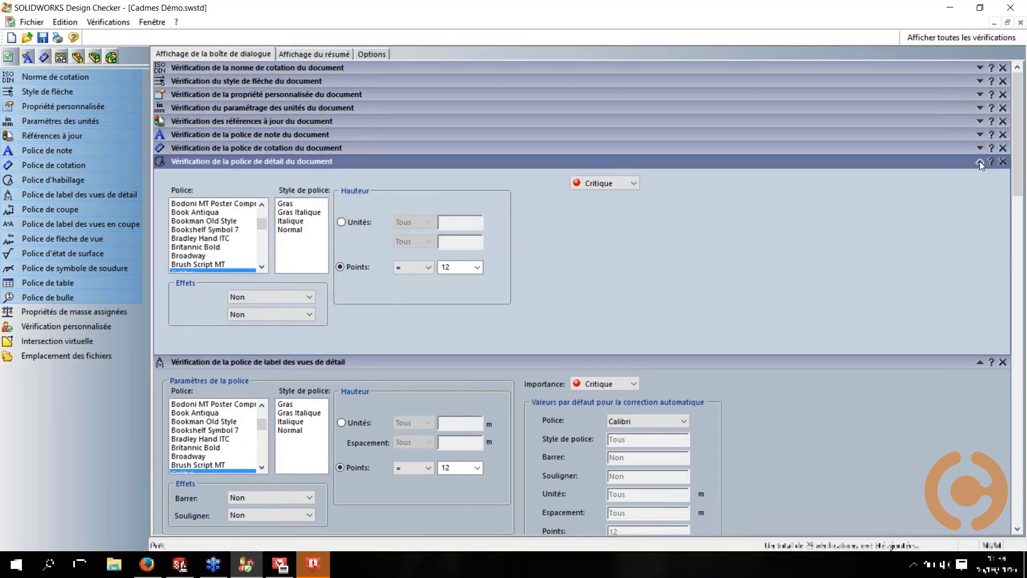
pyautogui.click(979, 174)
pyautogui.click(980, 188)
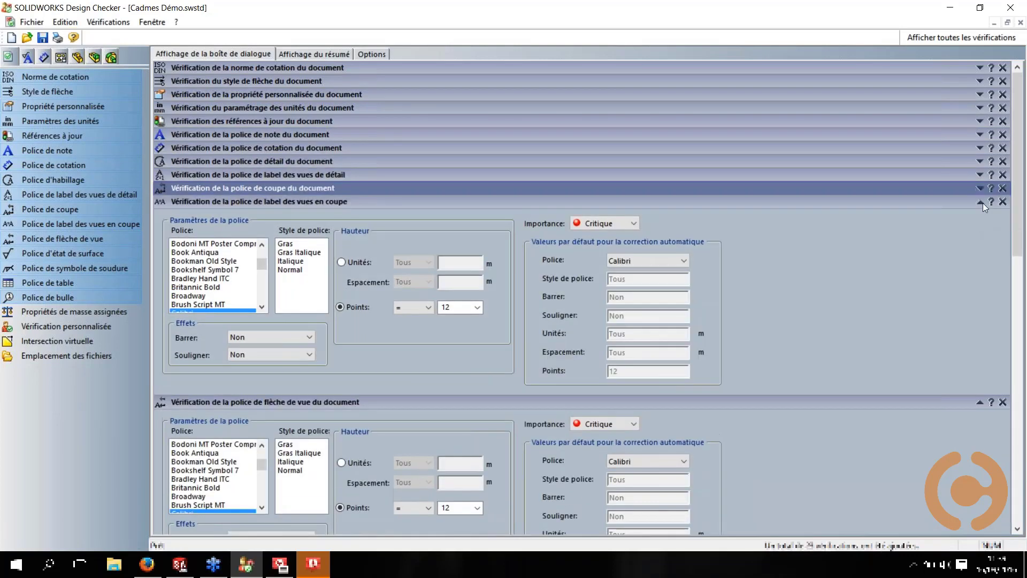
pyautogui.click(981, 201)
pyautogui.click(979, 214)
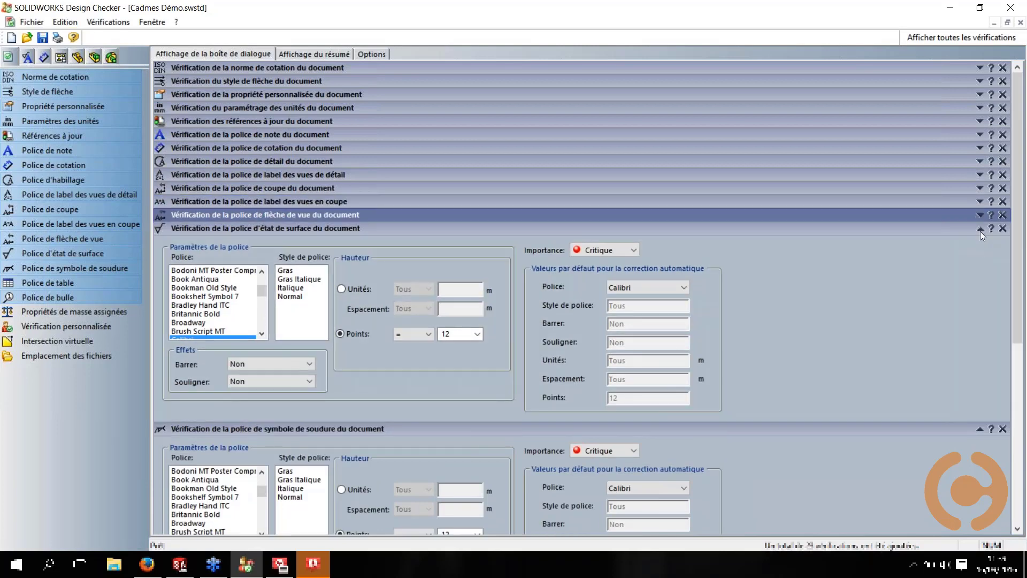
pyautogui.click(980, 229)
pyautogui.click(980, 243)
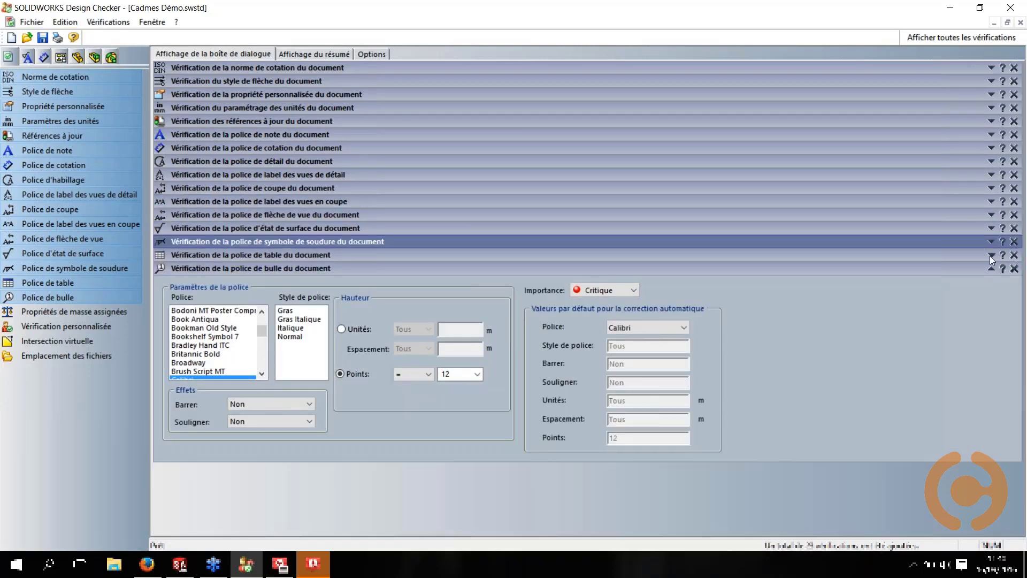
pyautogui.click(991, 255)
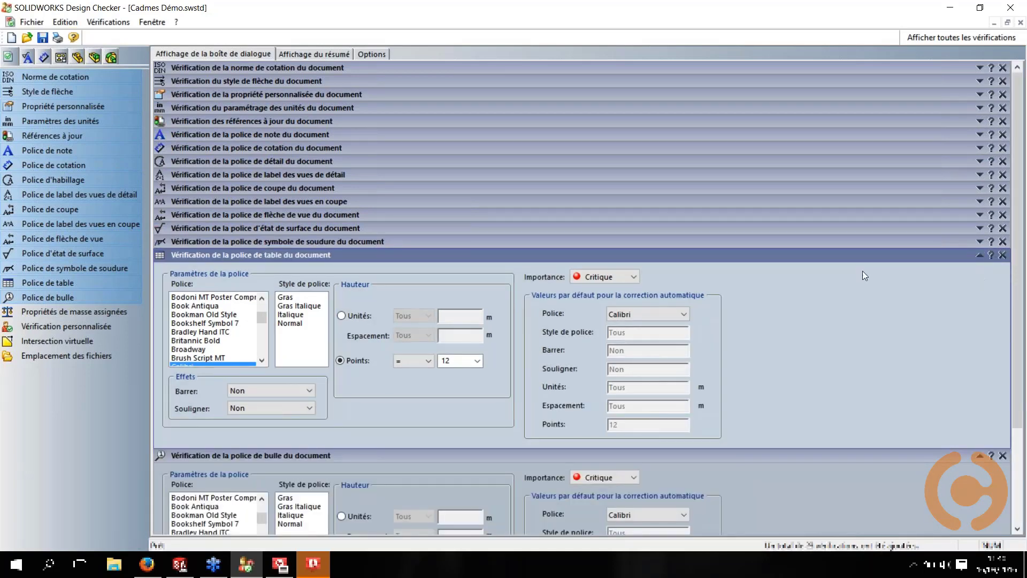
pyautogui.click(979, 255)
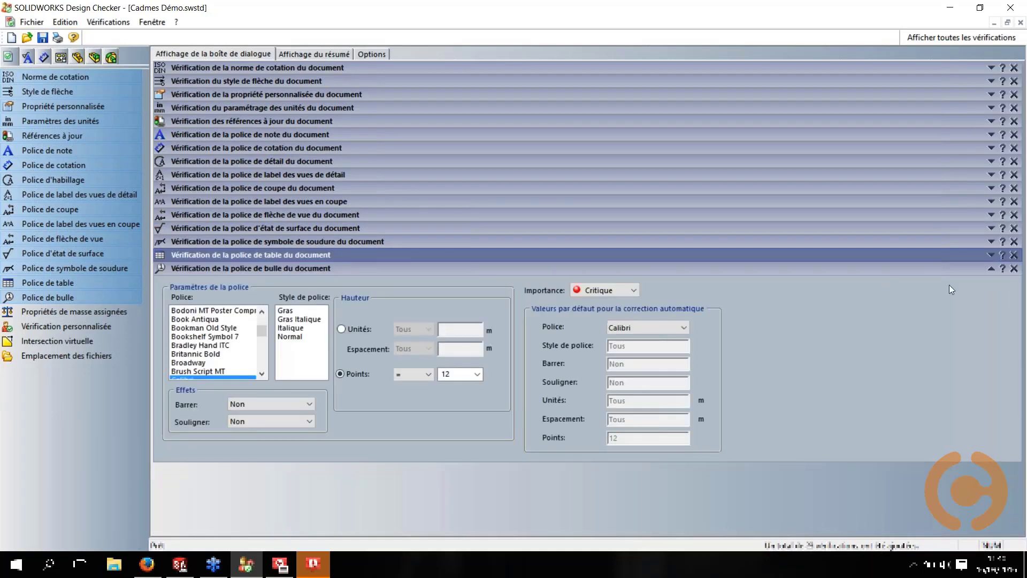
pyautogui.click(990, 269)
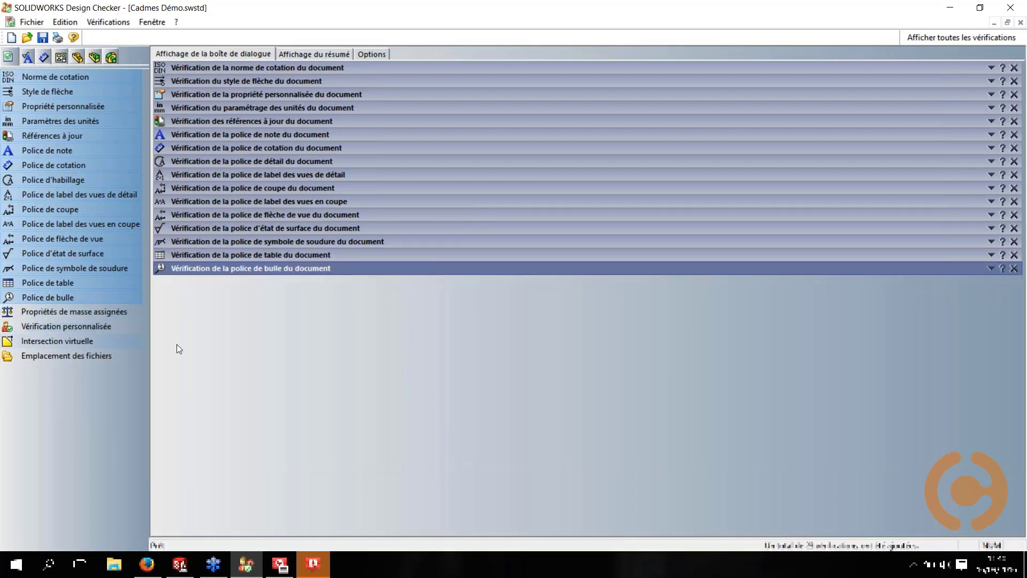
# Try adding the assigned mass properties document check and the annotation arrow style check, and remove both.
pyautogui.click(53, 312)
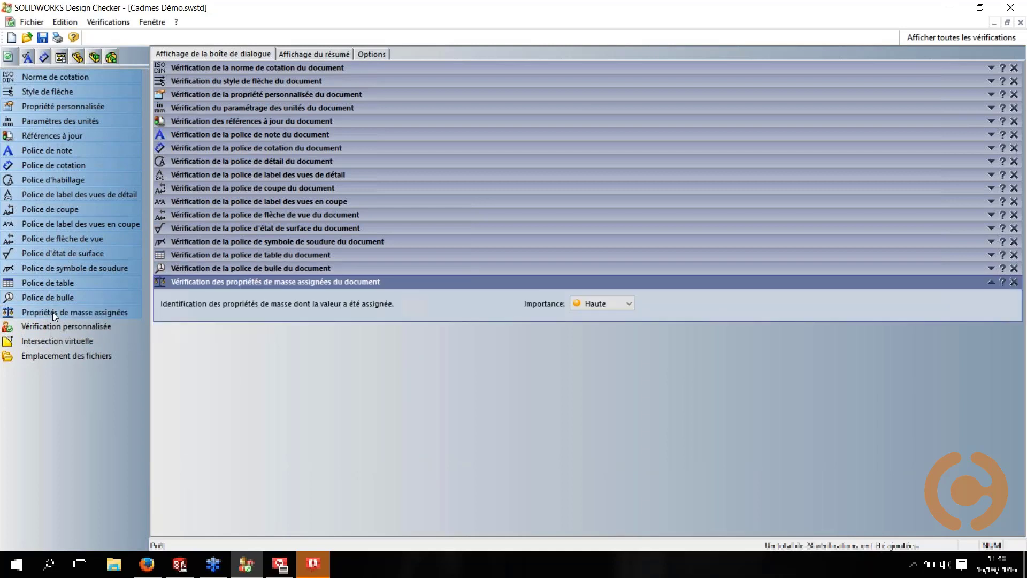
pyautogui.click(25, 58)
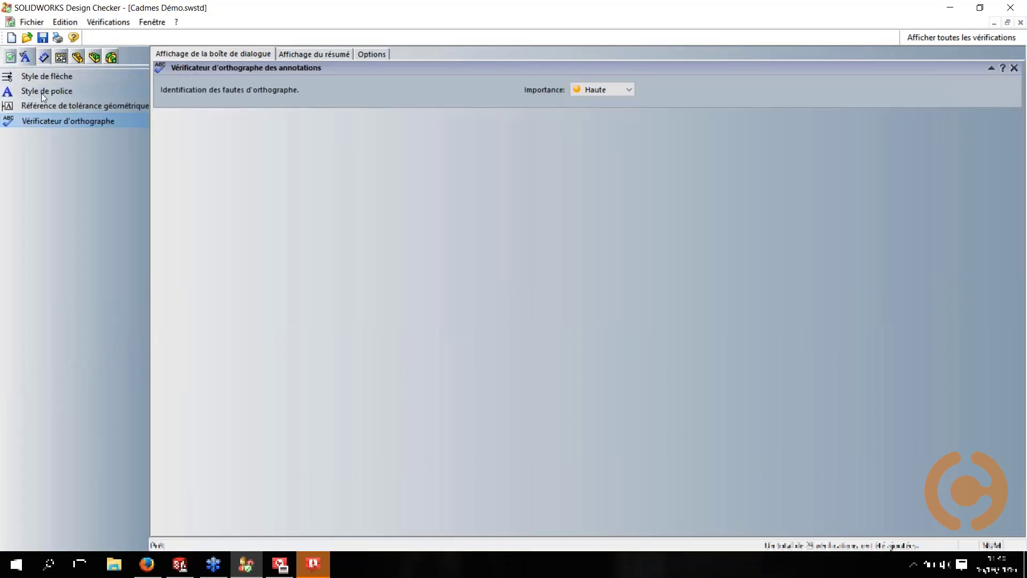
pyautogui.click(38, 76)
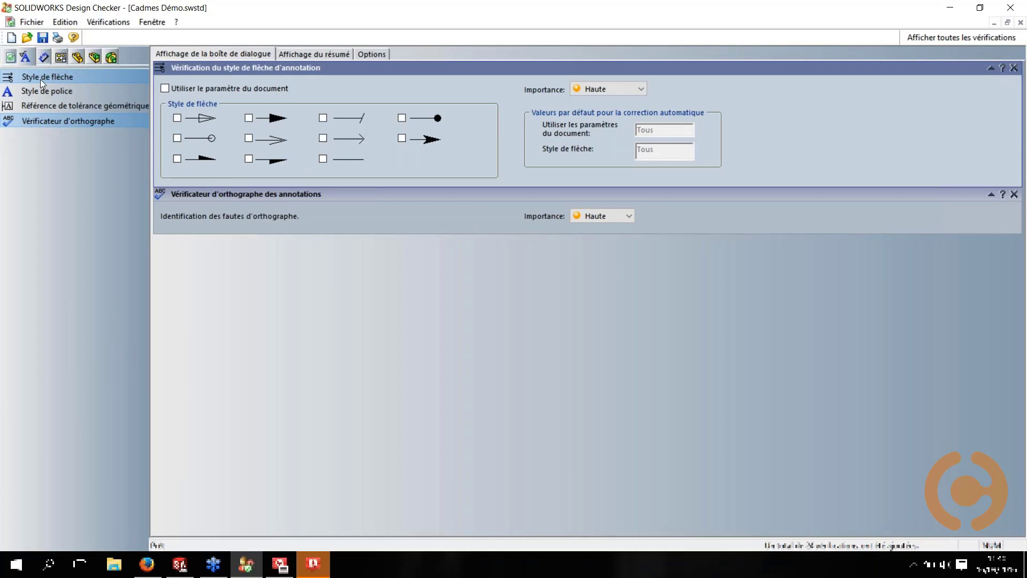
pyautogui.click(11, 59)
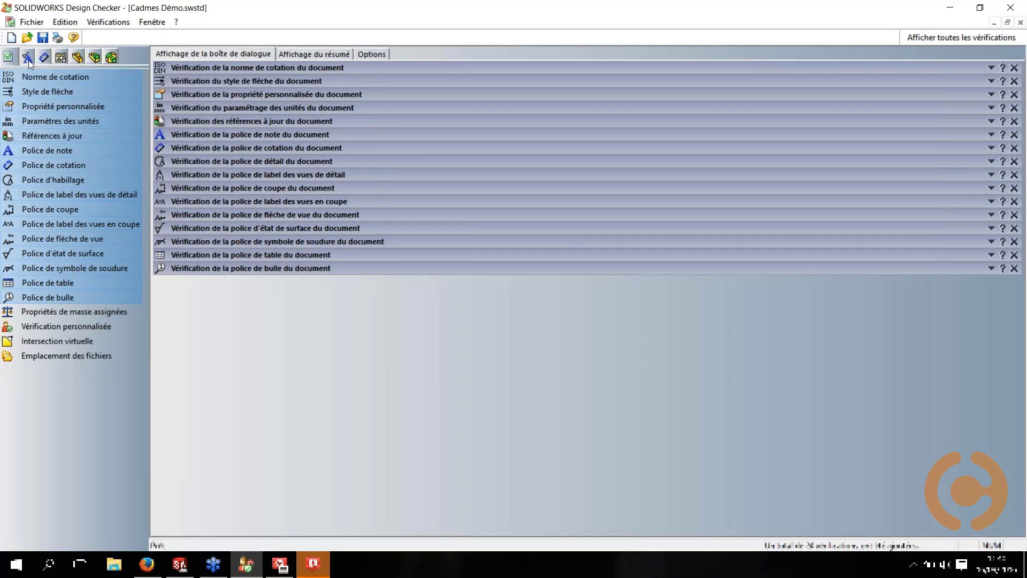
pyautogui.click(26, 58)
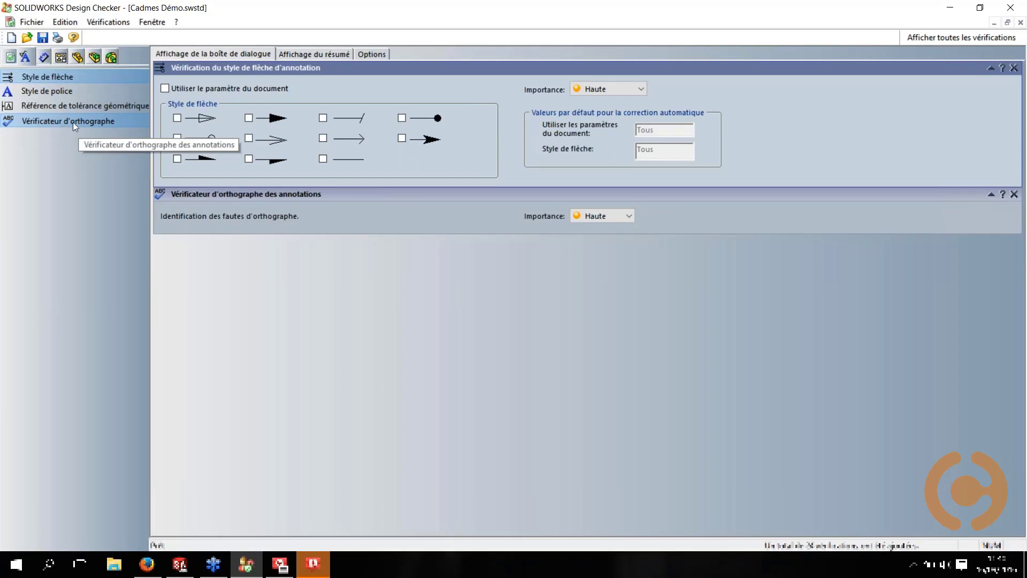
pyautogui.click(53, 76)
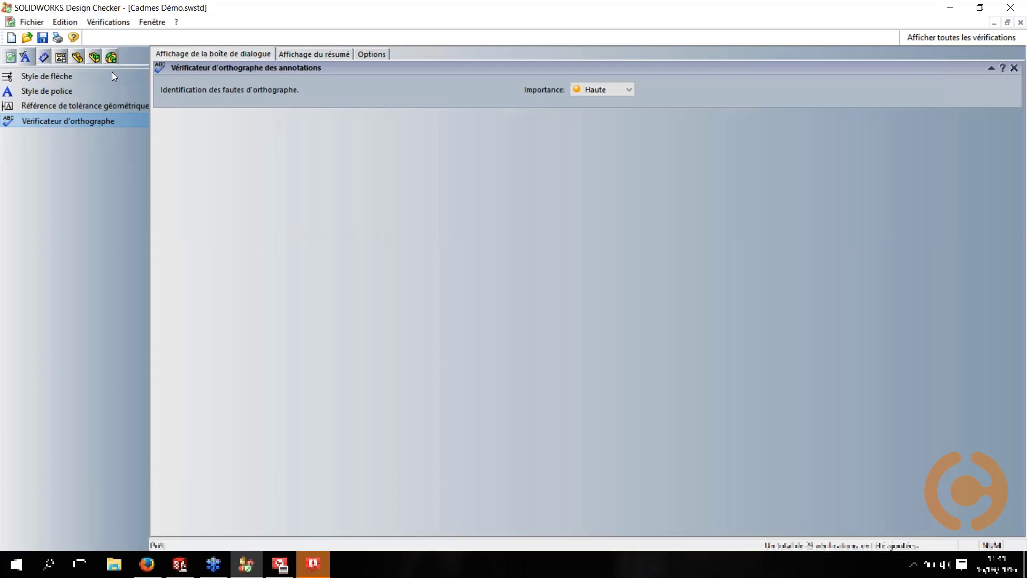
# Review the dimension checks, switch to SOLIDWORKS, and override the bracket view's vertical hole-height dimension with the value 2.
pyautogui.click(43, 57)
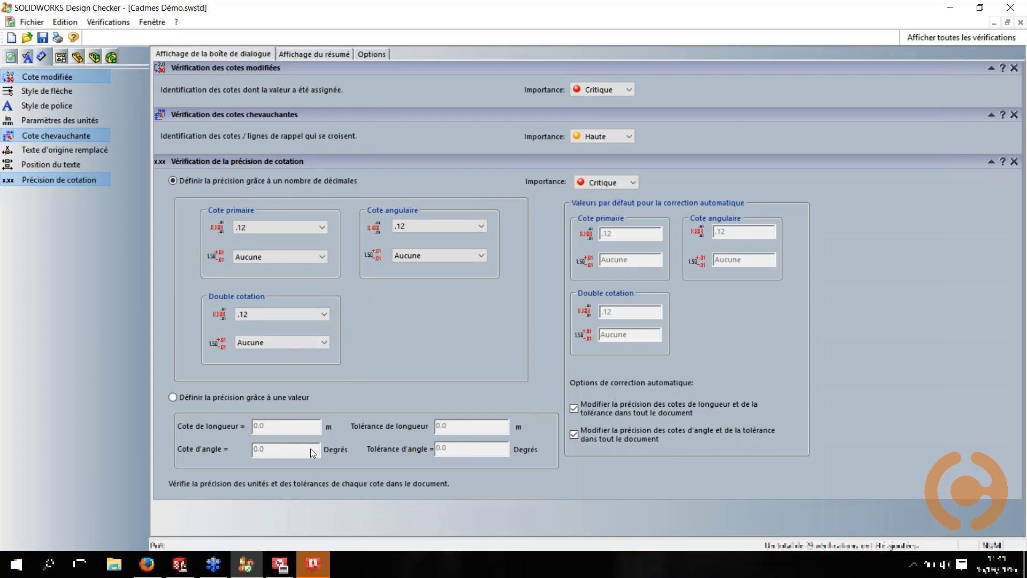
pyautogui.click(179, 563)
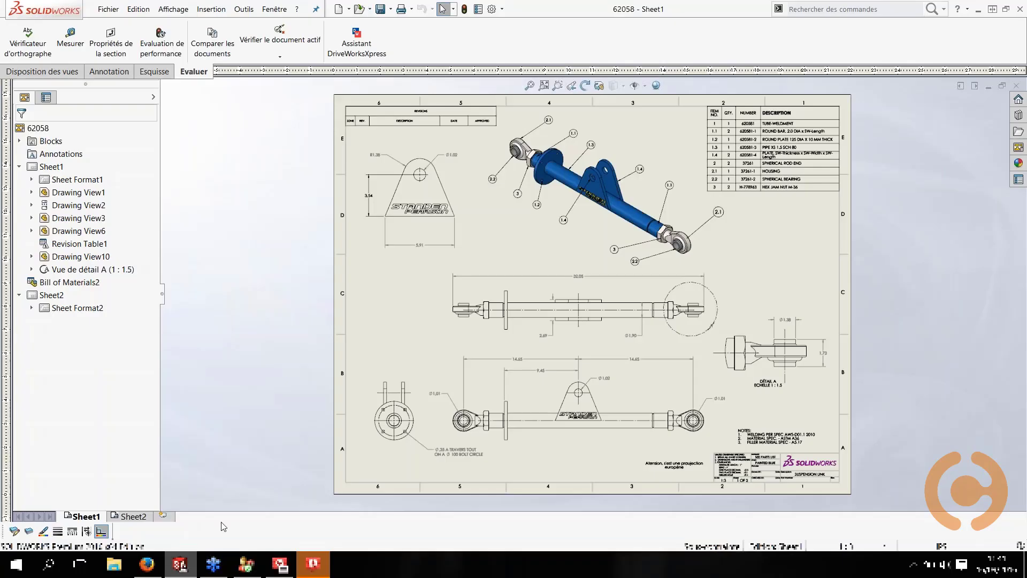
pyautogui.scroll(5, 359, 131)
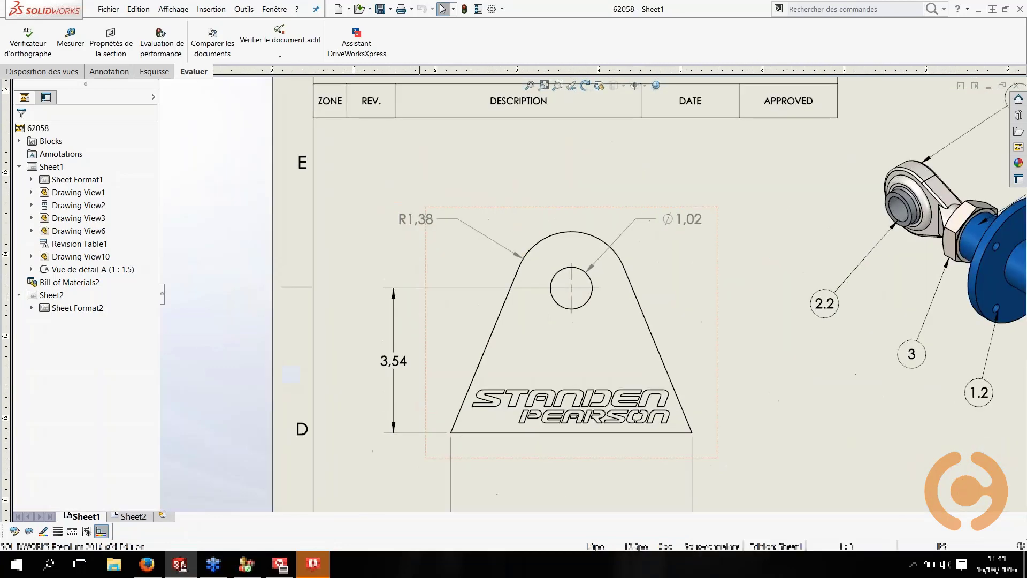
pyautogui.click(393, 361)
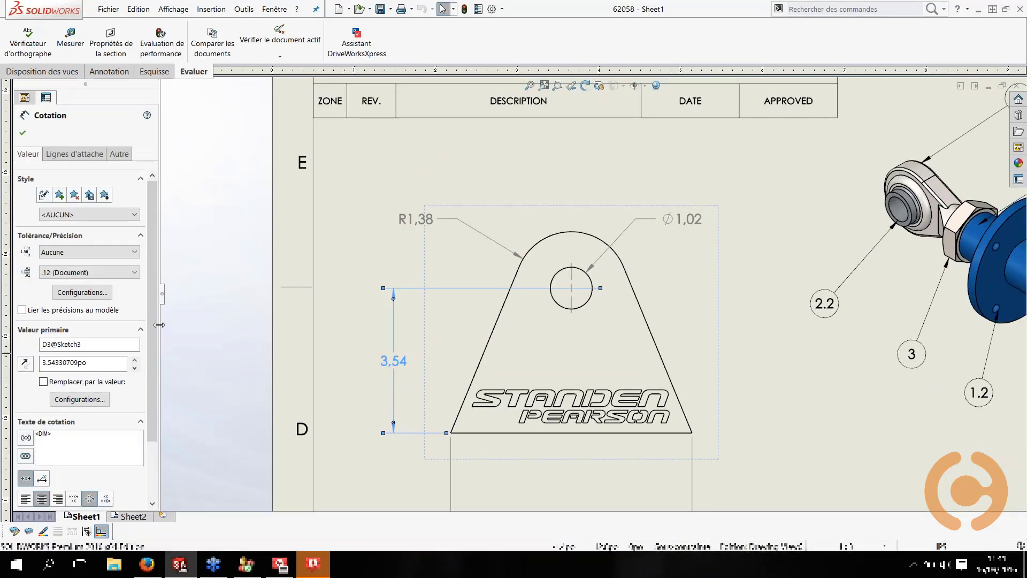
pyautogui.scroll(-2, 150, 305)
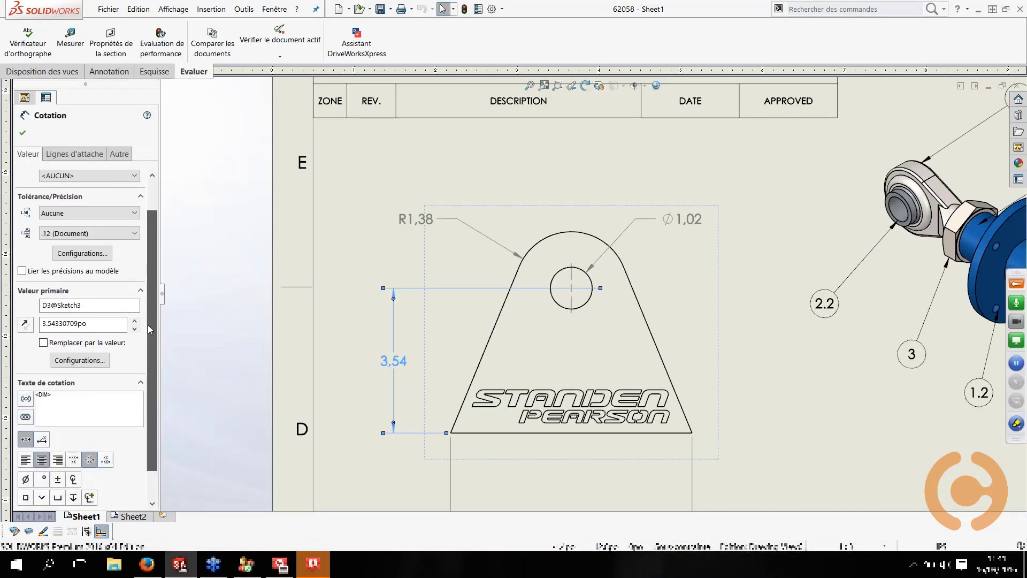
pyautogui.scroll(-3, 146, 300)
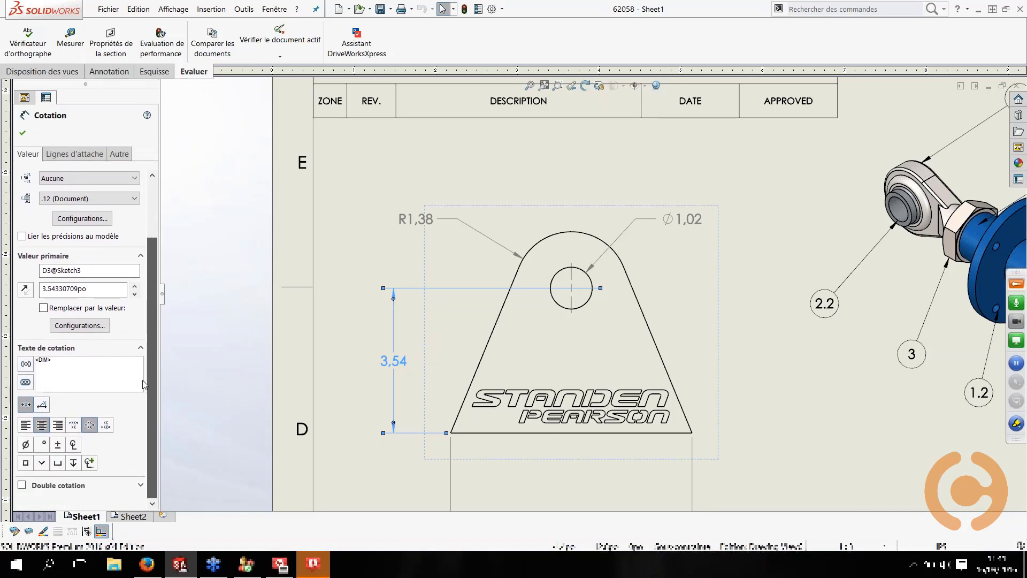
pyautogui.scroll(3, 150, 300)
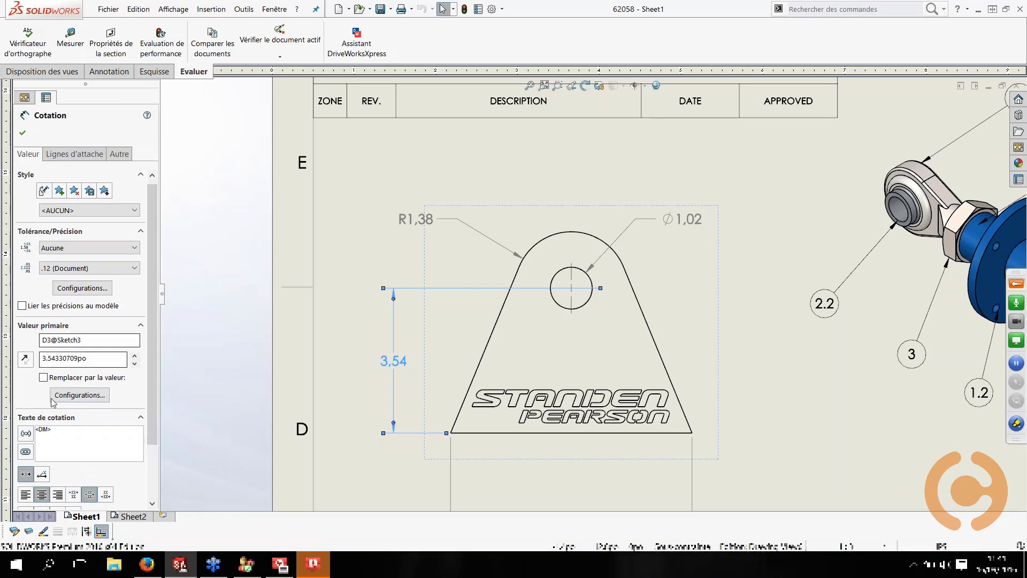
pyautogui.click(43, 377)
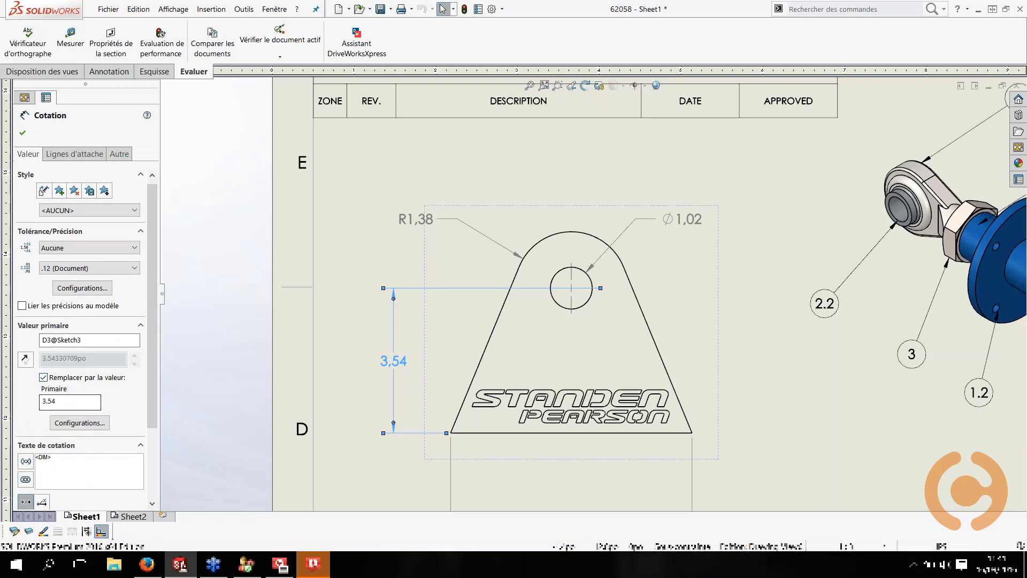
pyautogui.doubleClick(50, 401)
pyautogui.write('2')
pyautogui.press('Return')
pyautogui.click(393, 330)
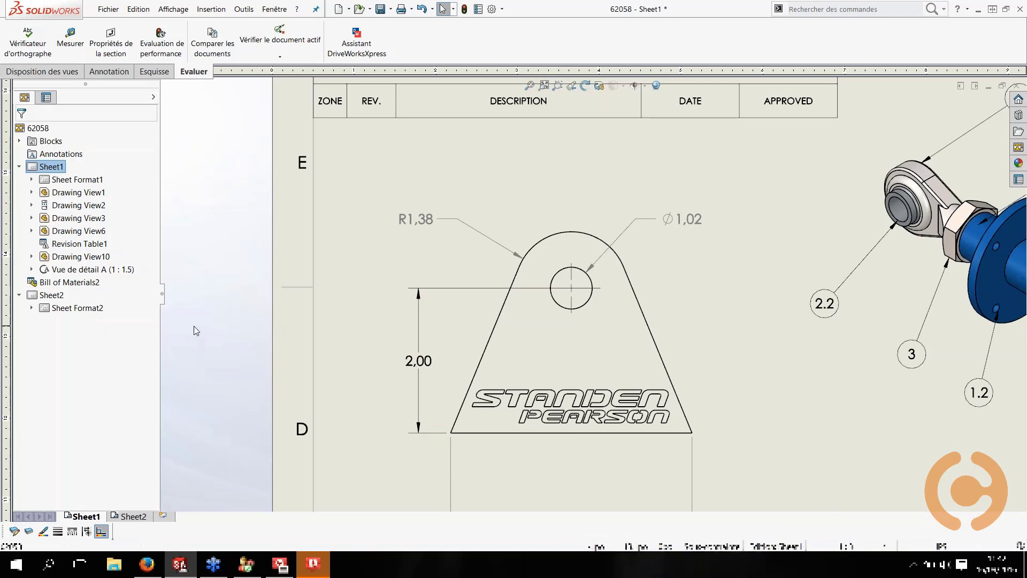
# Fit the whole sheet in view and save drawing 62058.SLDDRW together with its modified part 62058-1.SLDPRT.
pyautogui.press('f')
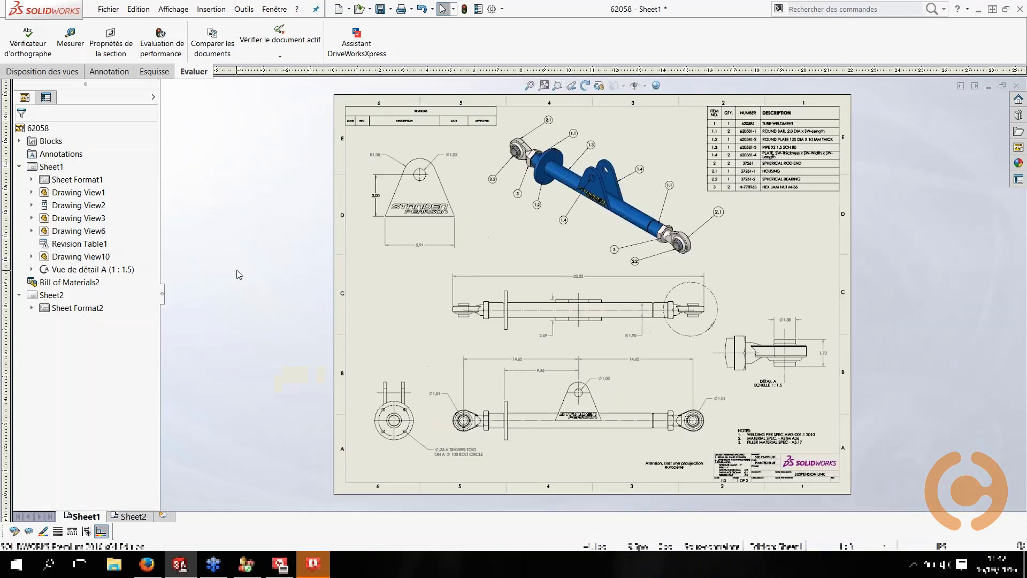
pyautogui.hotkey('ctrl', 's')
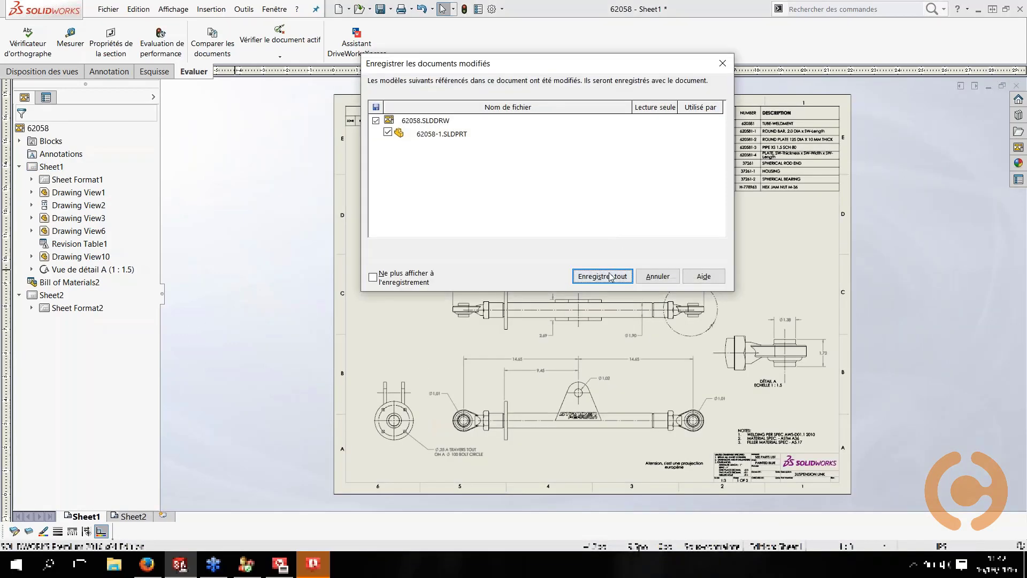
pyautogui.click(602, 276)
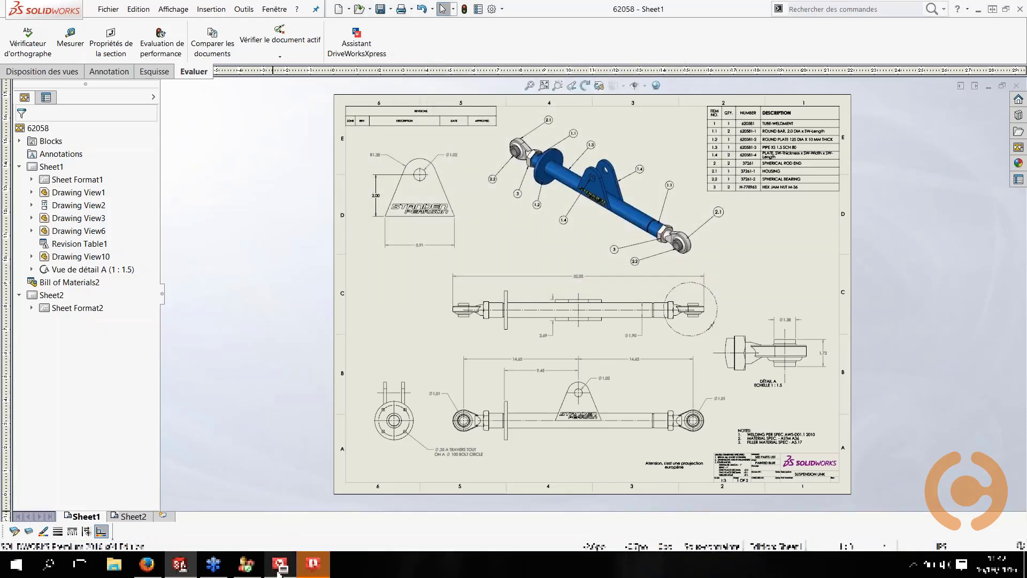
# Compare the drawing's dimensions with the Design Checker precision check, and set its primary, angular and dual precision to .123.
pyautogui.click(246, 564)
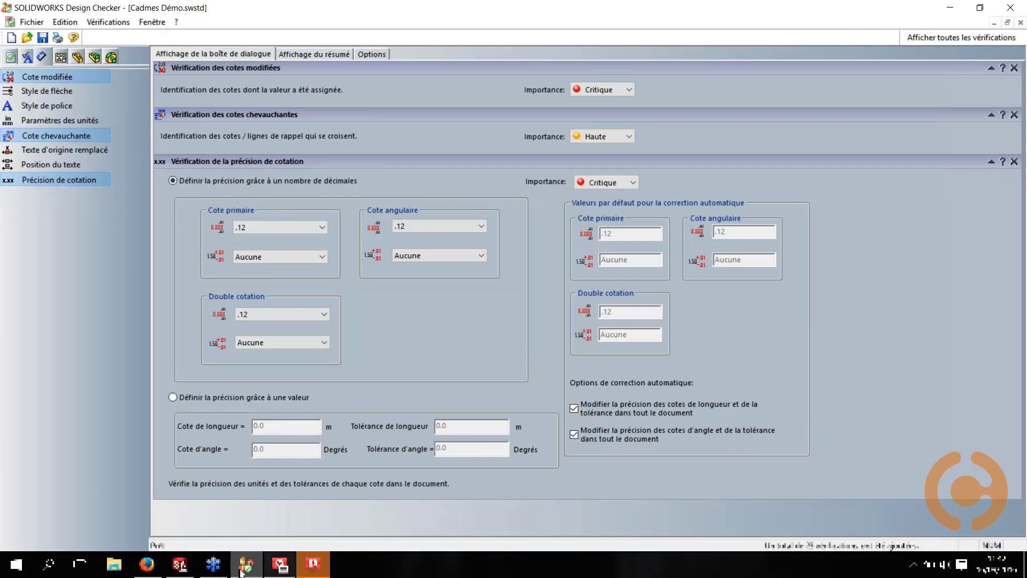
pyautogui.click(180, 564)
pyautogui.scroll(-7, 397, 164)
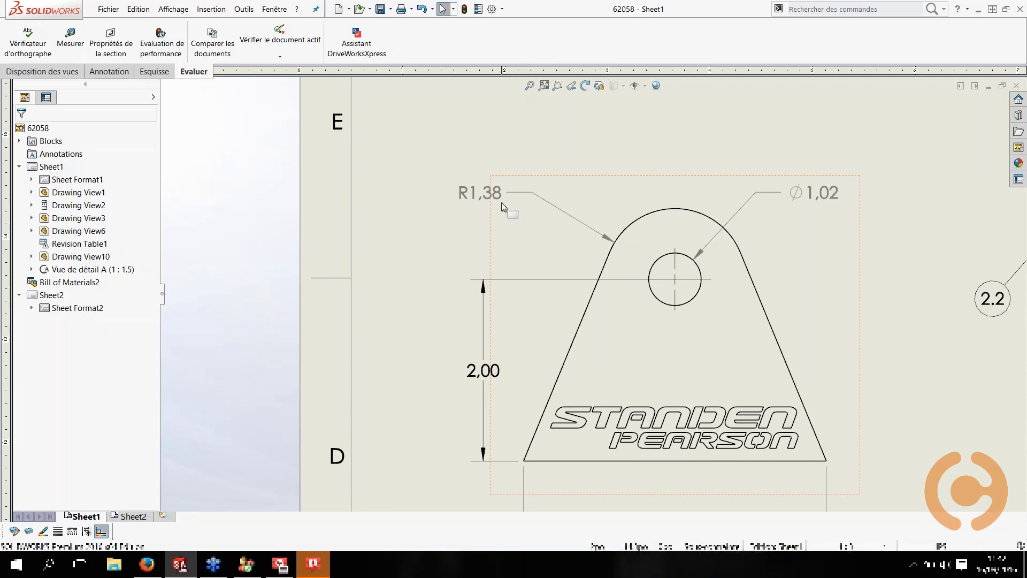
pyautogui.scroll(6, 528, 222)
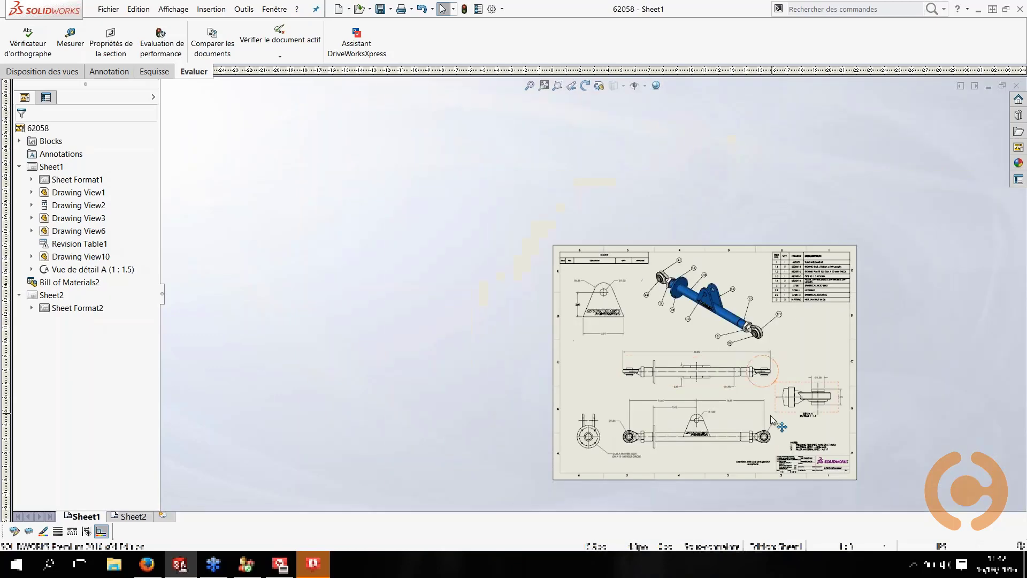
pyautogui.scroll(-6, 691, 465)
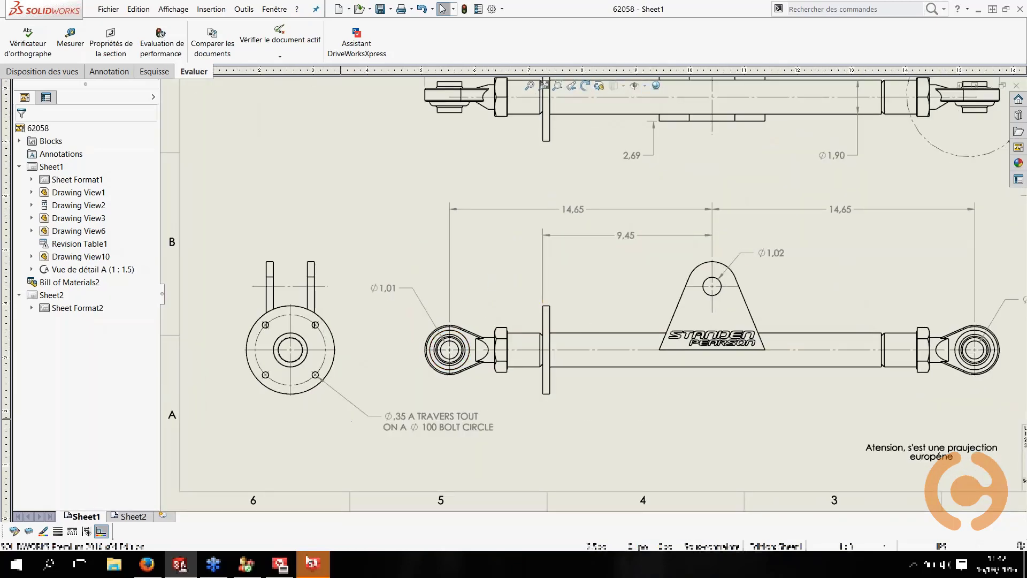
pyautogui.click(254, 574)
pyautogui.click(323, 229)
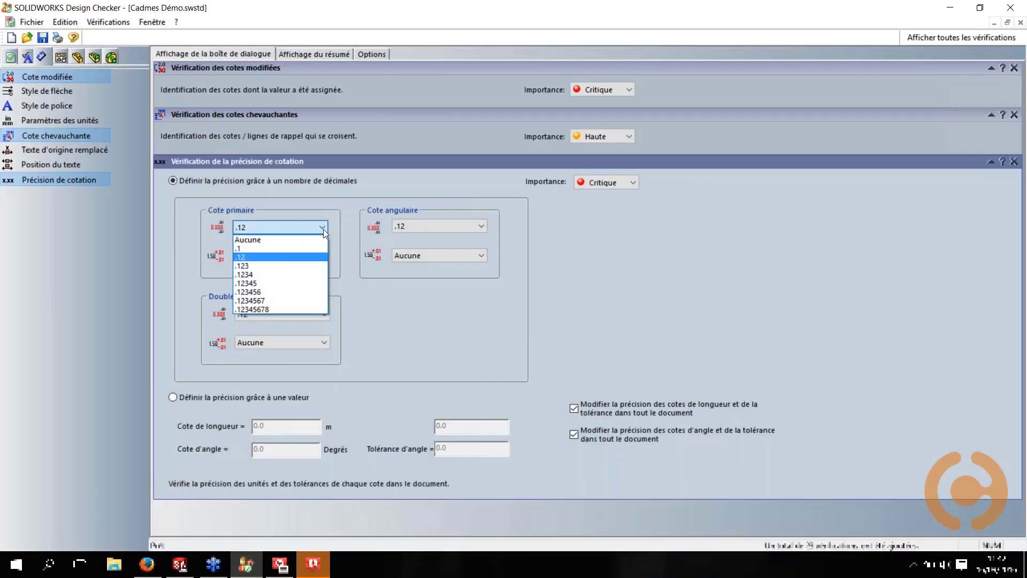
pyautogui.click(282, 264)
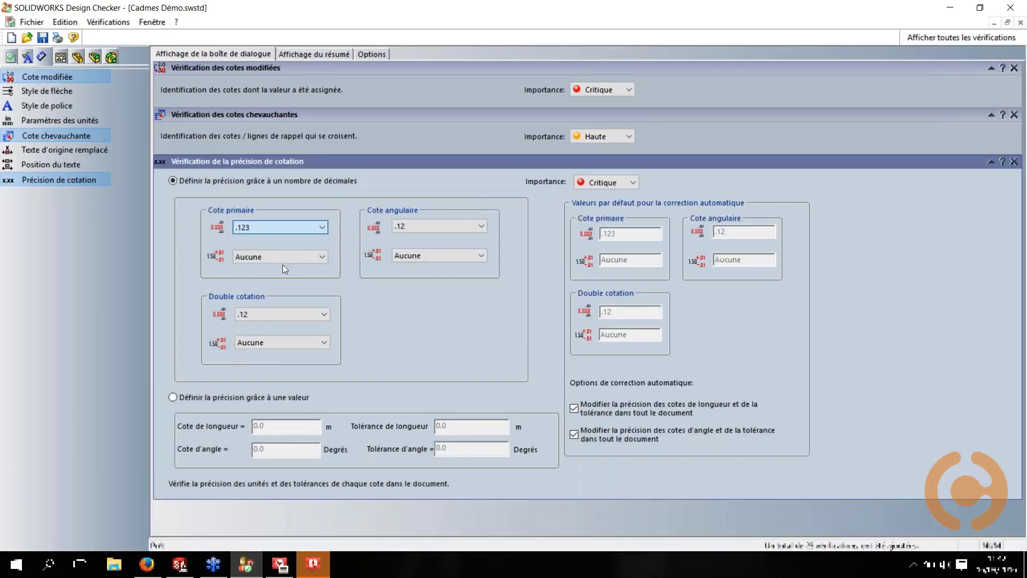
pyautogui.click(456, 227)
pyautogui.click(414, 269)
pyautogui.click(323, 314)
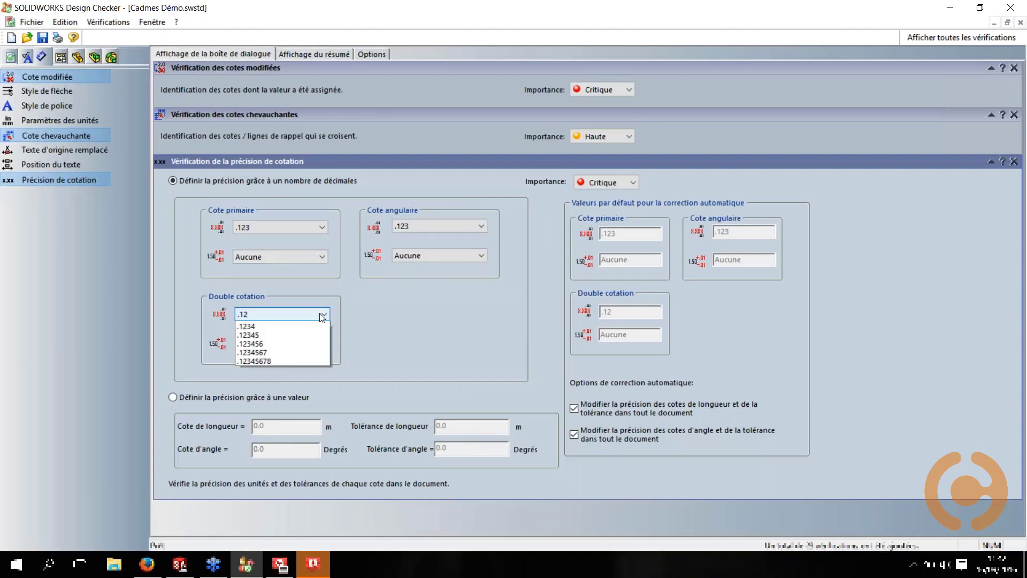
pyautogui.click(284, 356)
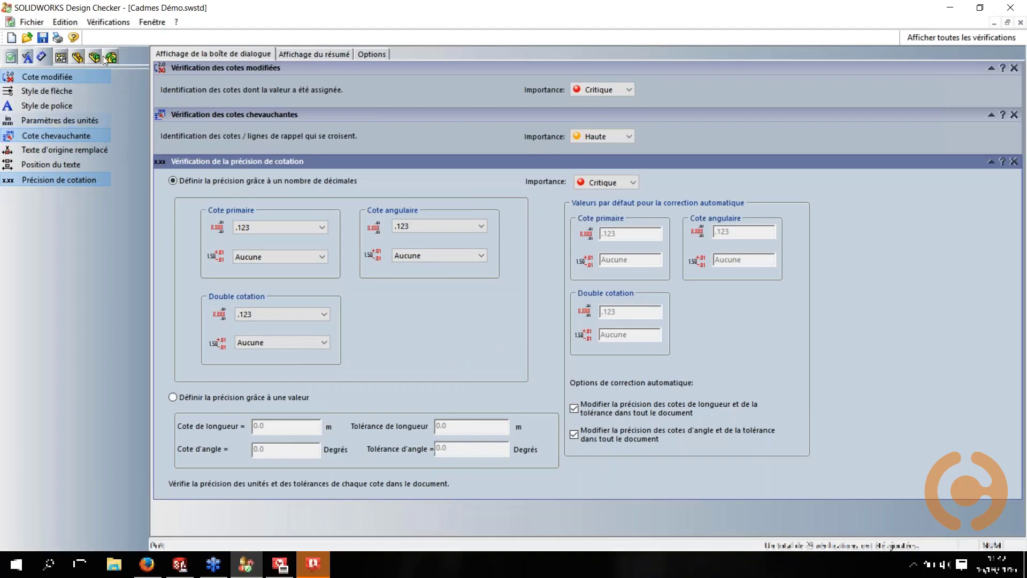
# Examine the drawing document checks for sheet format, view display style and dangling dimensions alongside the title block and views of drawing 62058.
pyautogui.click(62, 57)
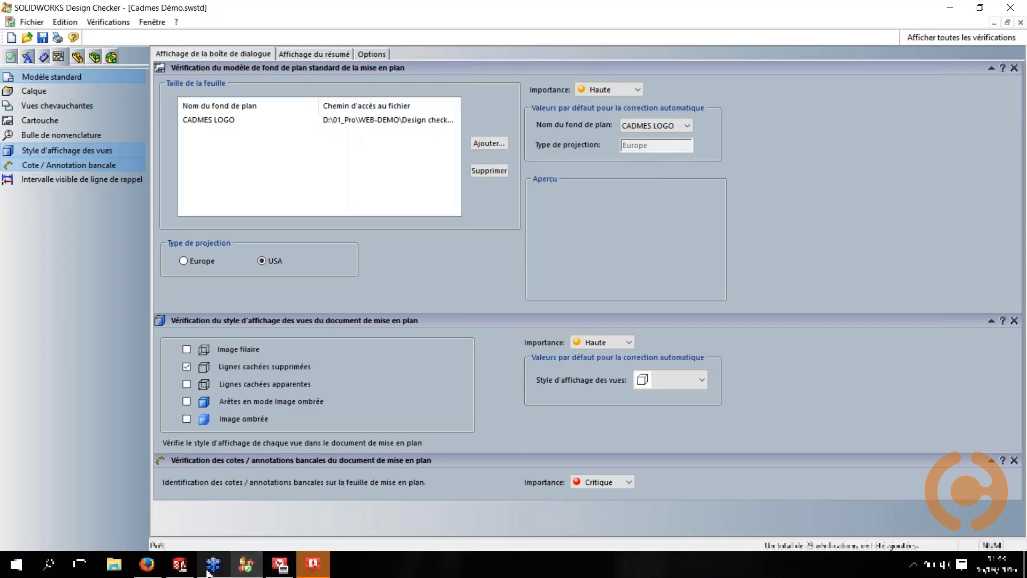
pyautogui.click(181, 566)
pyautogui.moveTo(769, 401)
pyautogui.mouseDown(button='middle')
pyautogui.moveTo(531, 277)
pyautogui.moveTo(359, 297)
pyautogui.mouseUp(button='middle')
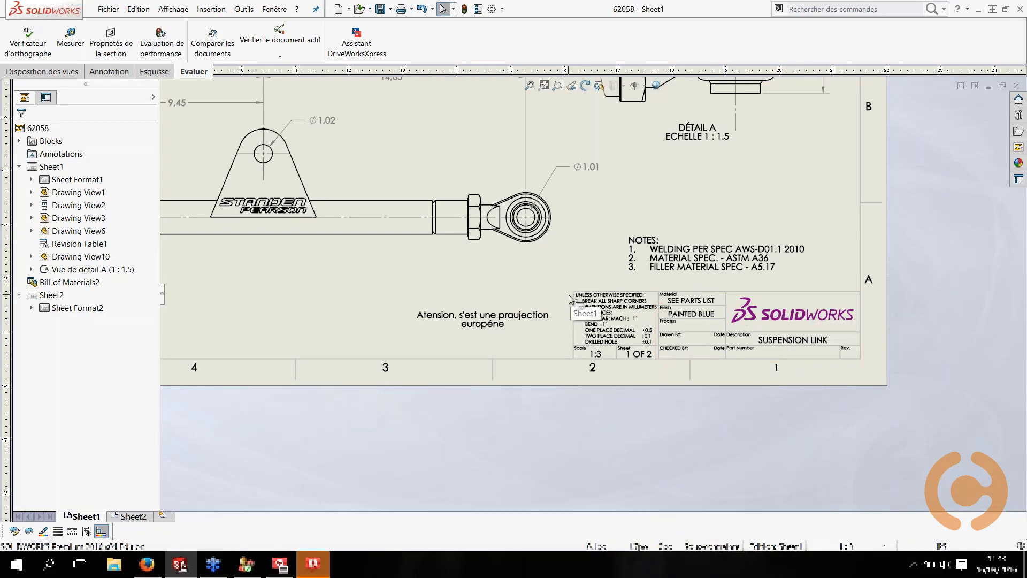
pyautogui.scroll(2, 581, 309)
pyautogui.scroll(1, 530, 316)
pyautogui.scroll(-1, 524, 317)
pyautogui.scroll(1, 529, 283)
pyautogui.moveTo(530, 282); pyautogui.dragTo(699, 353, button='middle')
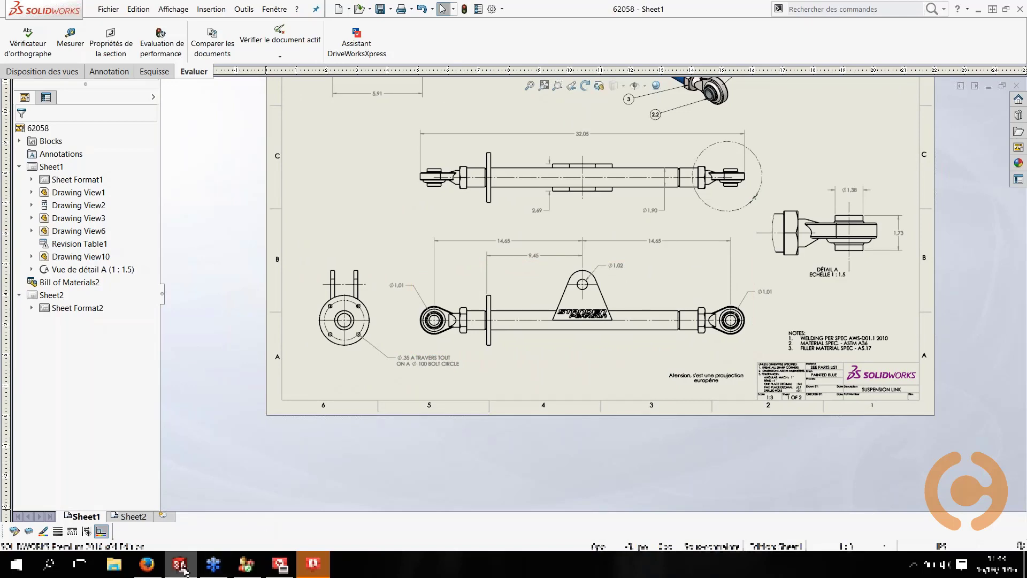
pyautogui.click(241, 500)
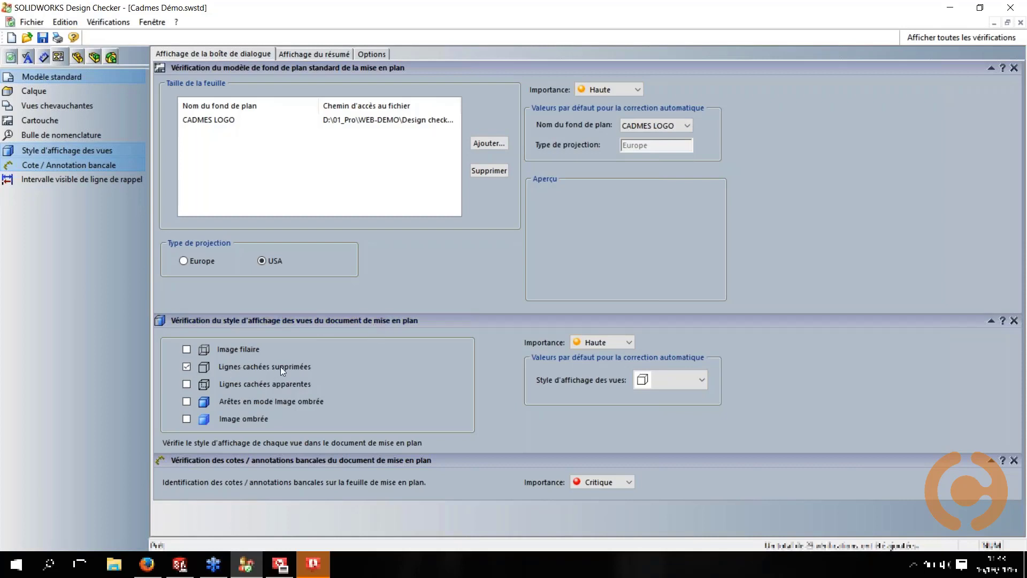
pyautogui.click(176, 573)
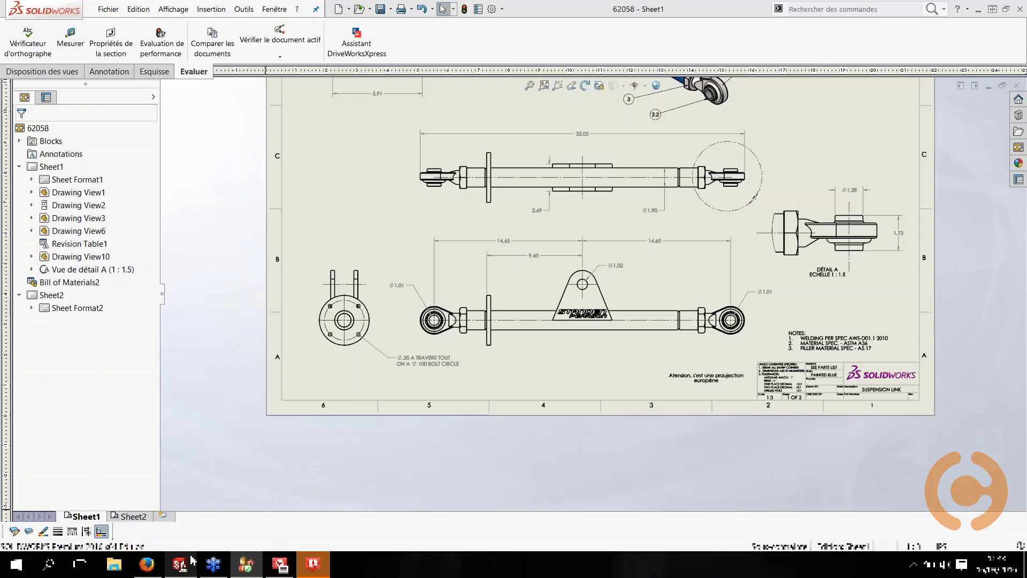
pyautogui.click(544, 87)
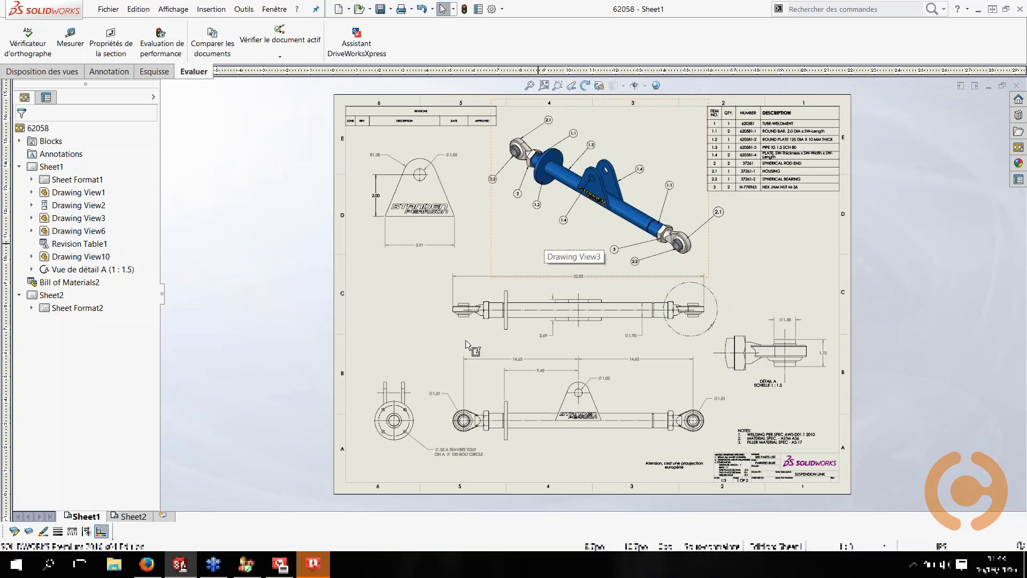
pyautogui.click(248, 568)
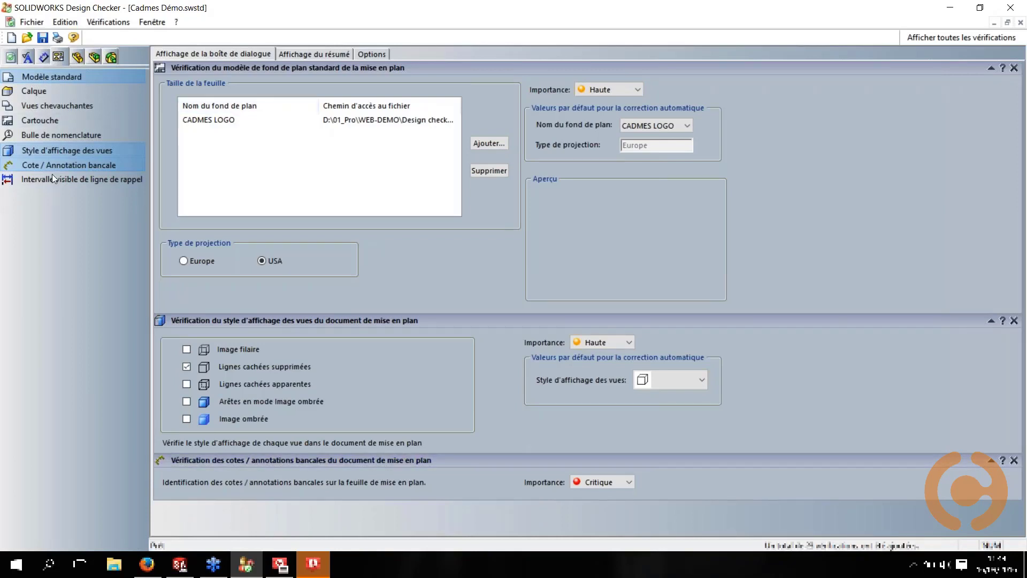
# Review the available part document, assembly document and feature checks.
pyautogui.click(75, 57)
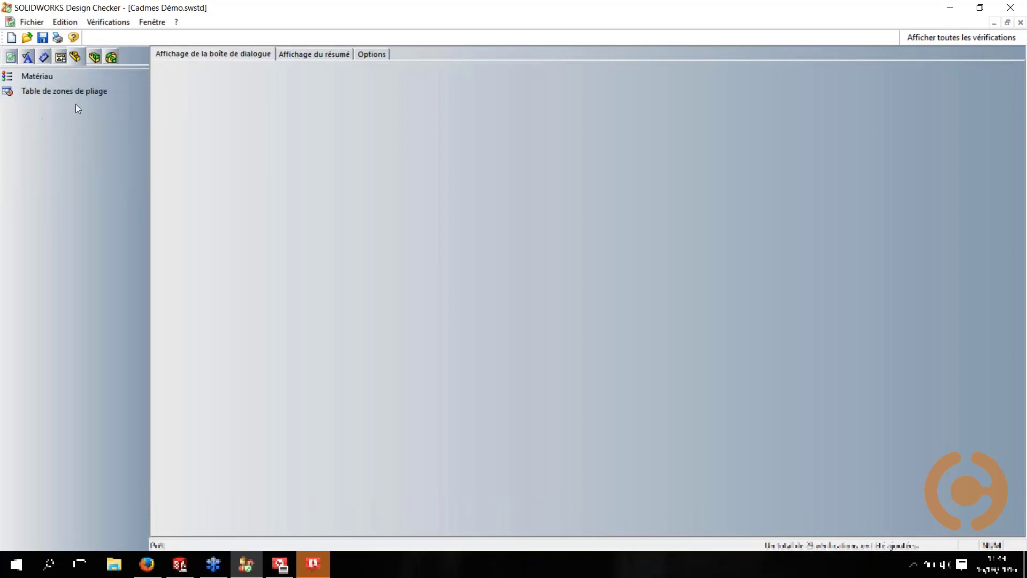
pyautogui.click(93, 57)
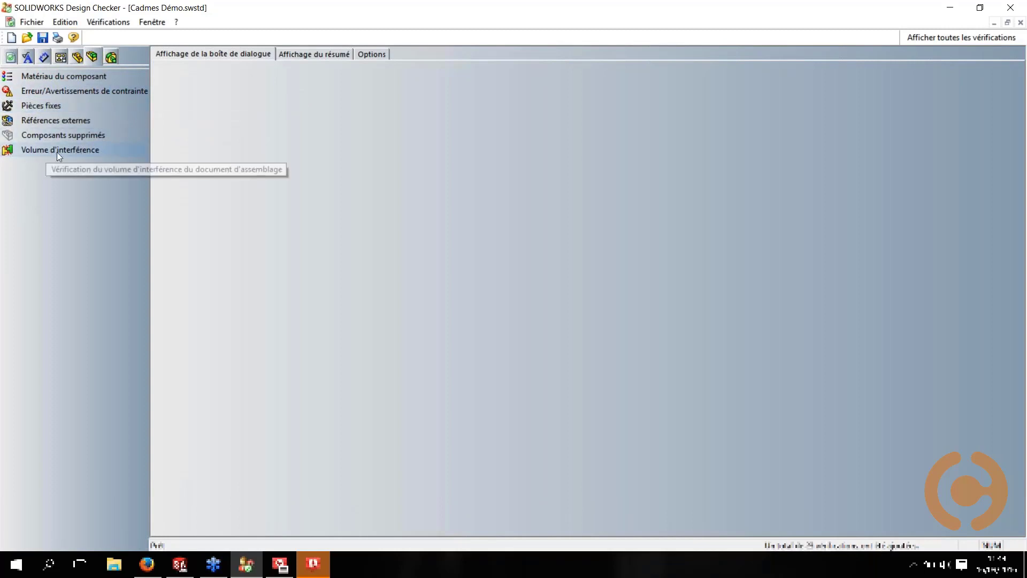
pyautogui.click(109, 57)
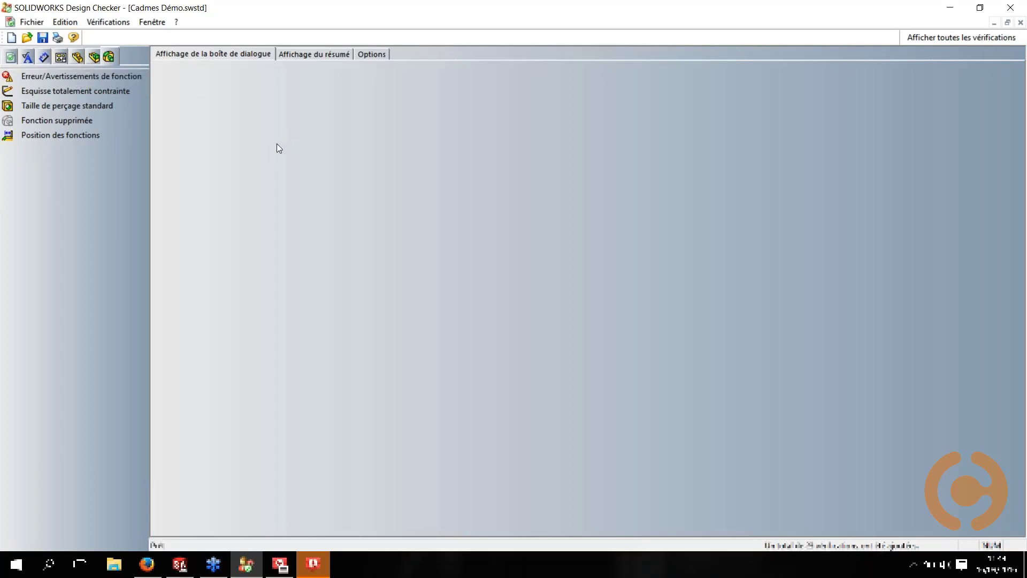
# Save the Cadmes Démo.swstd standards file and close Design Checker to return to SOLIDWORKS.
pyautogui.click(43, 38)
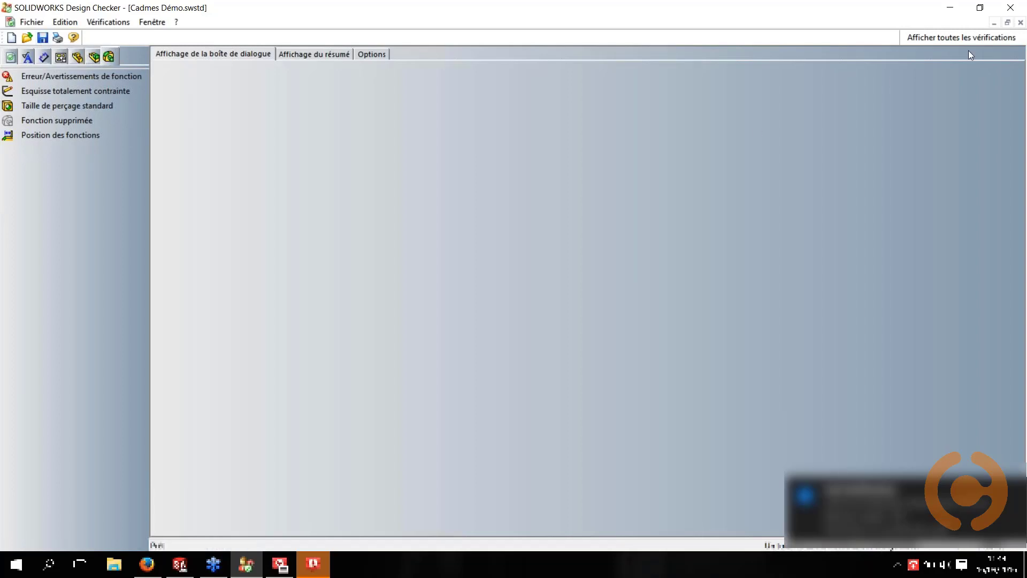
pyautogui.click(1020, 22)
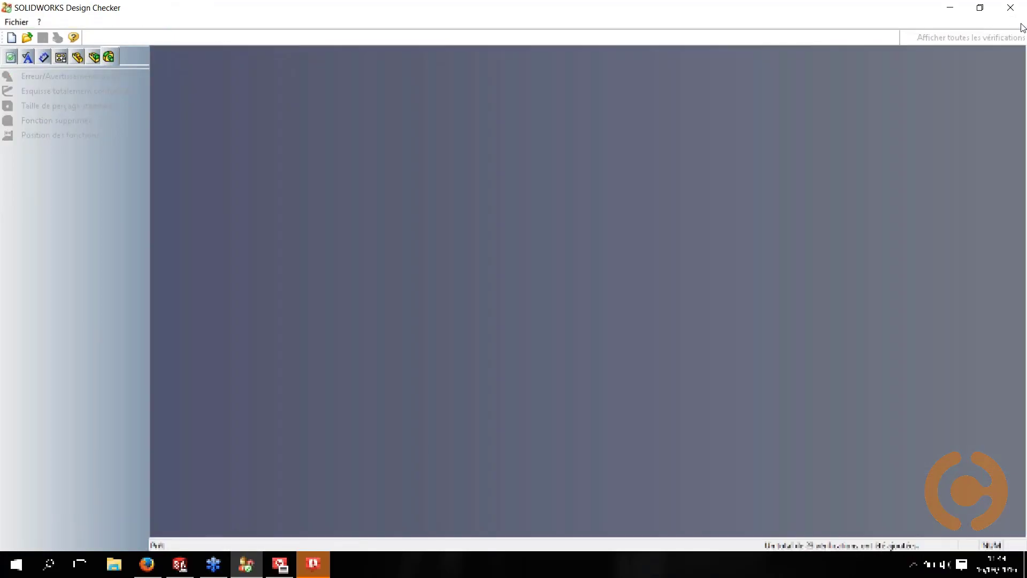
pyautogui.click(1013, 12)
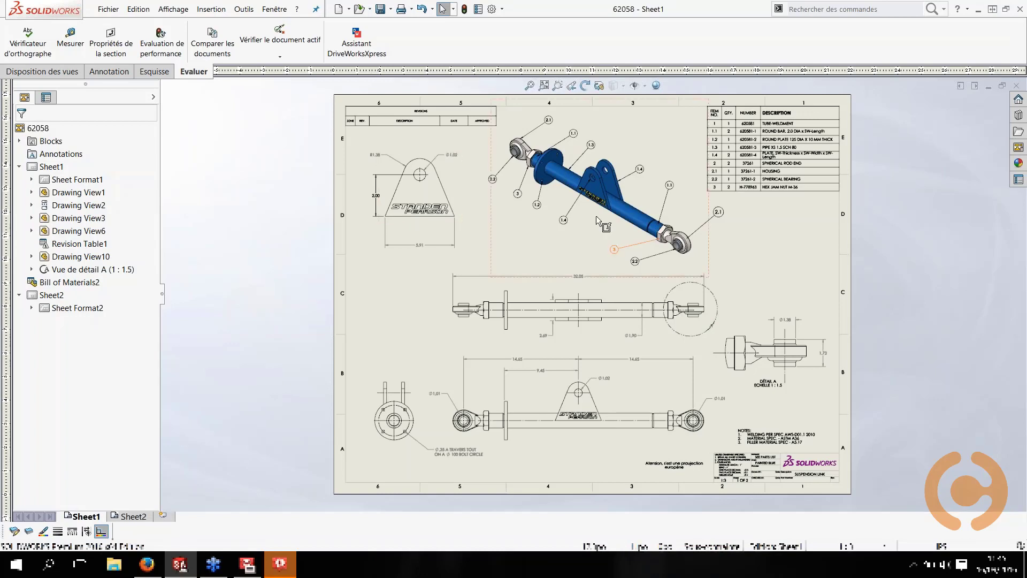
# Load Cadmes Démo.swstd as a standards file for the active document and check drawing 62058 against it.
pyautogui.click(281, 58)
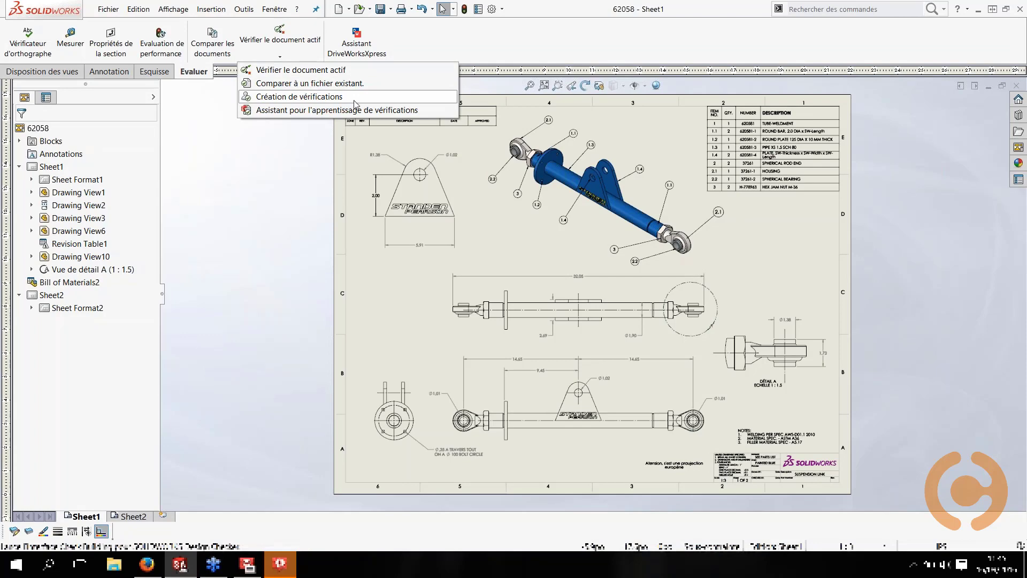
pyautogui.click(354, 72)
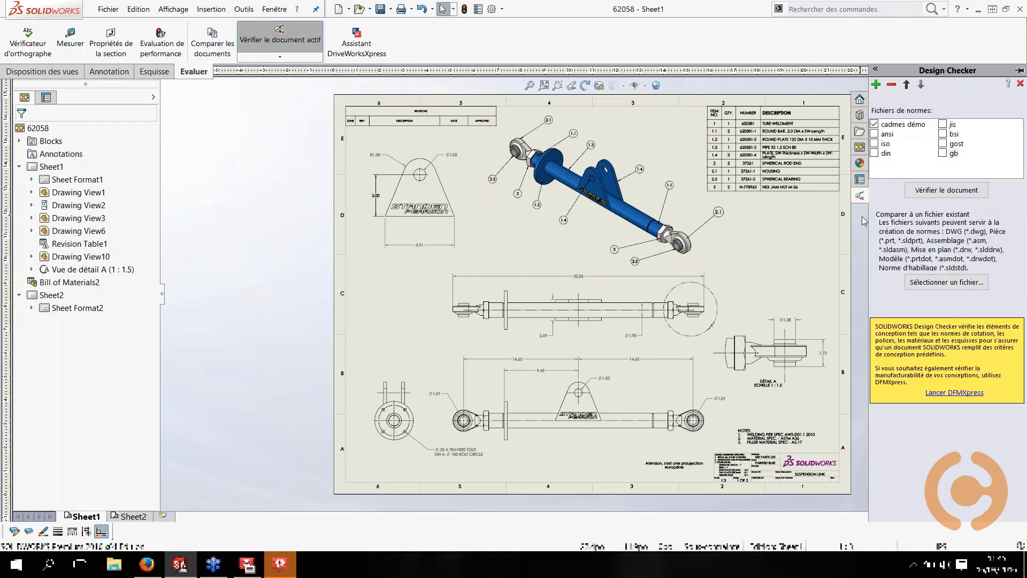
pyautogui.moveTo(869, 225); pyautogui.dragTo(813, 226)
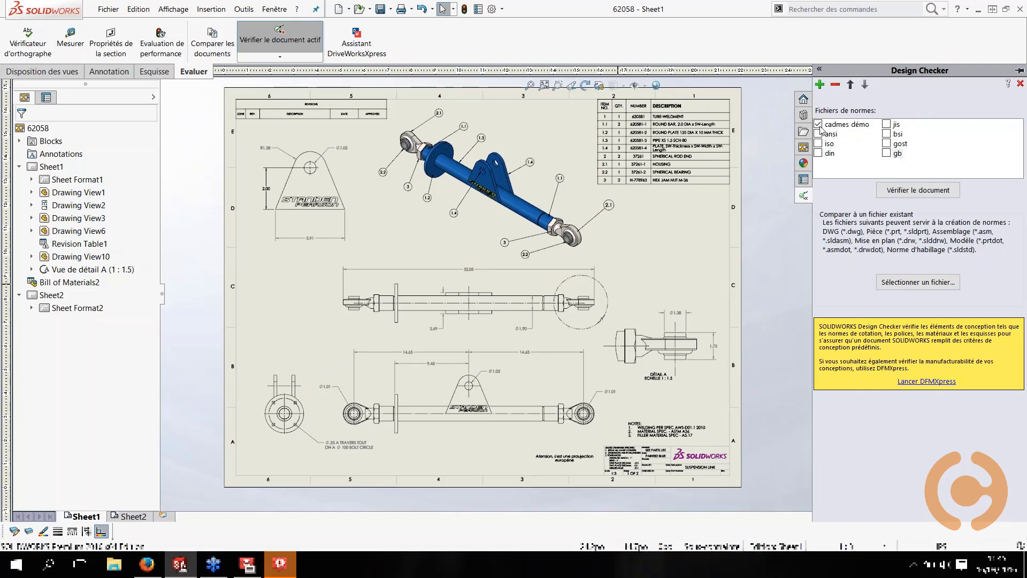
pyautogui.click(820, 85)
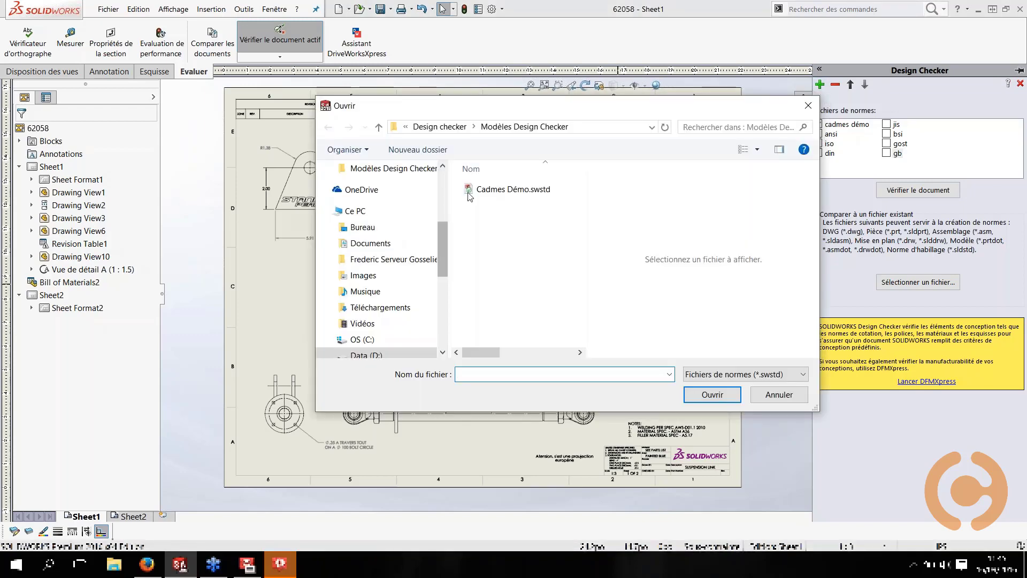
pyautogui.click(490, 192)
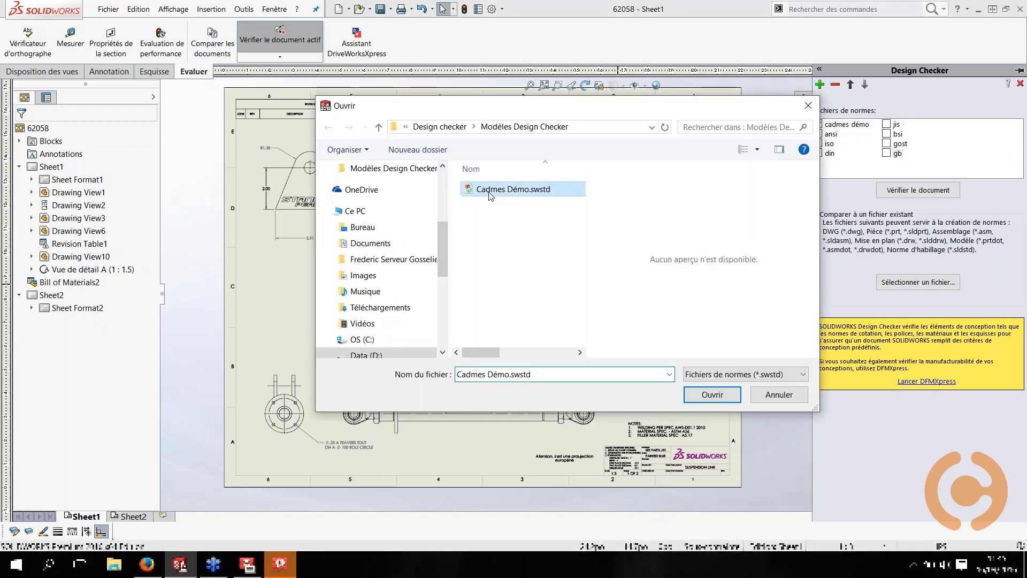
pyautogui.click(713, 395)
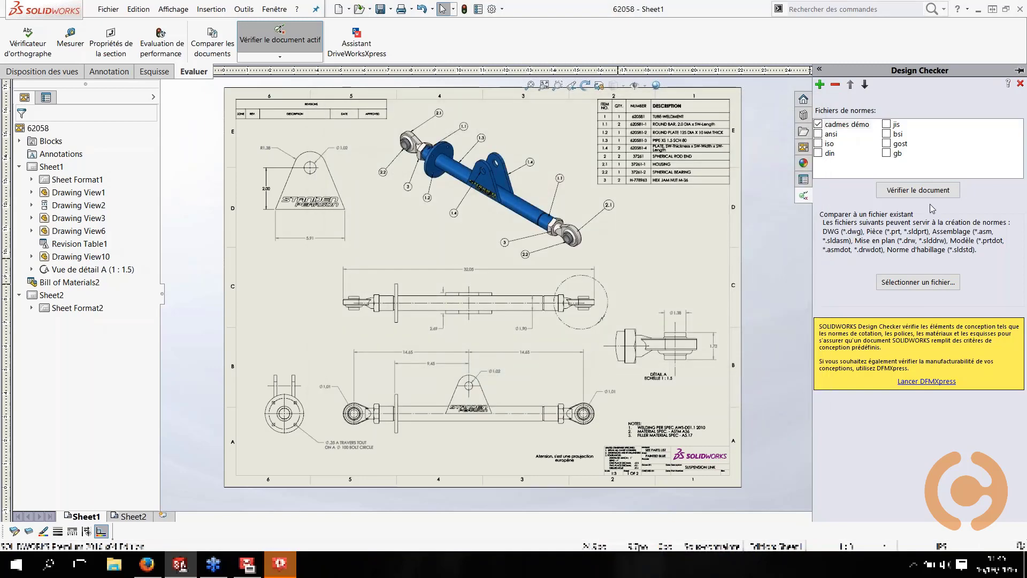
pyautogui.click(911, 195)
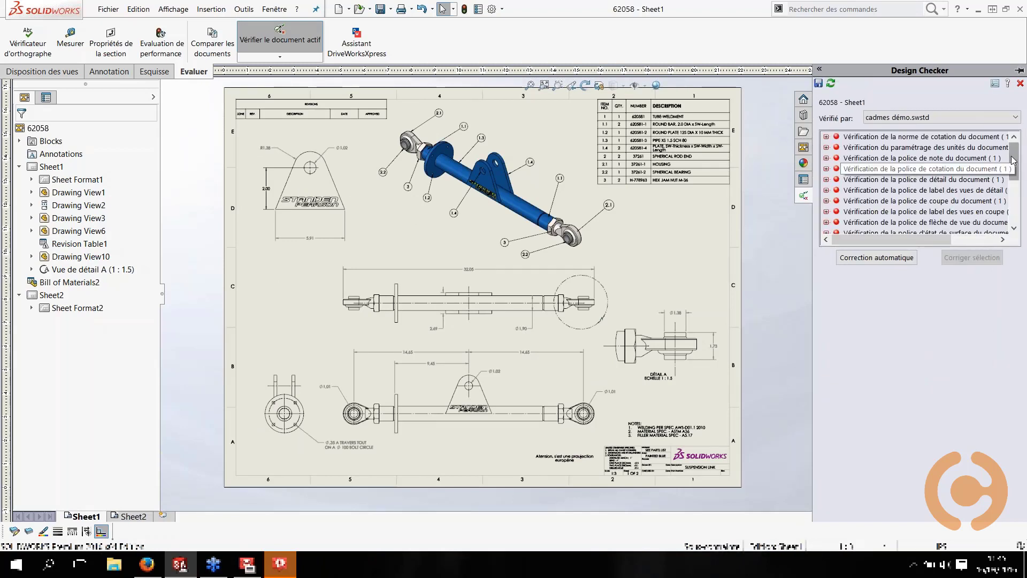
# Examine the failed dimensioning standard and unit settings checks for Sheet1, and correct the dimensioning standard to ISO.
pyautogui.click(862, 138)
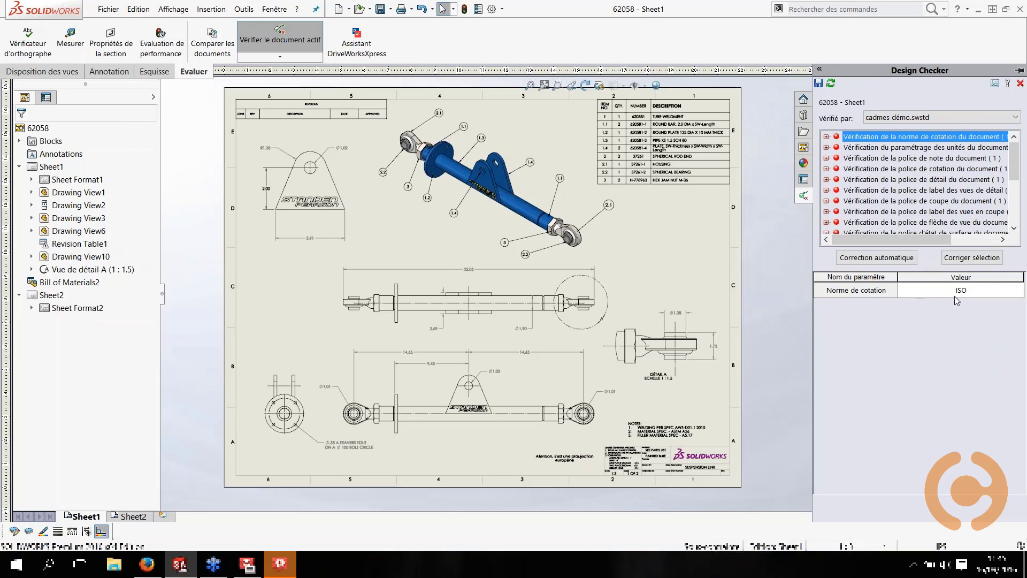
pyautogui.click(826, 137)
pyautogui.click(857, 148)
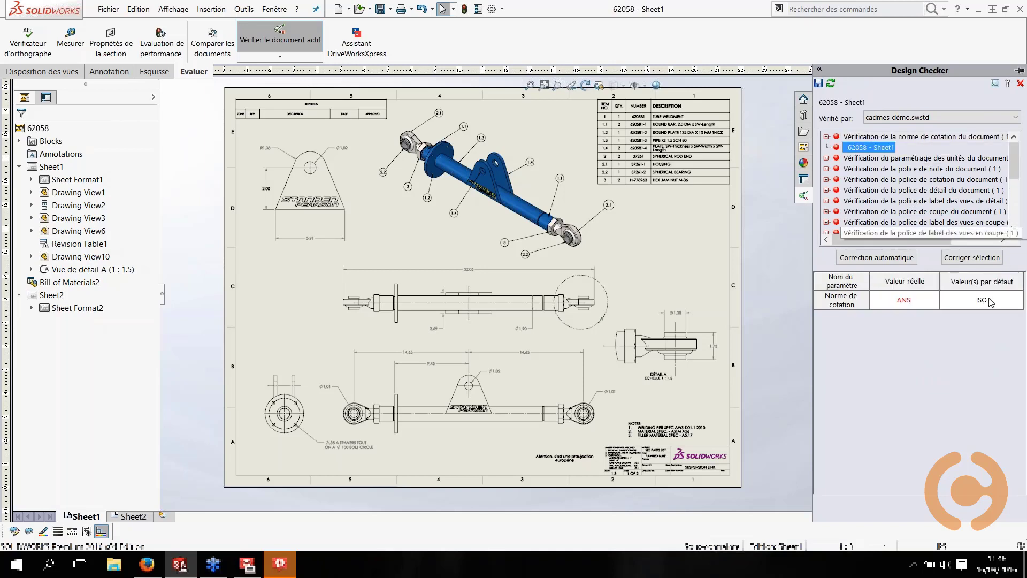
pyautogui.click(1025, 328)
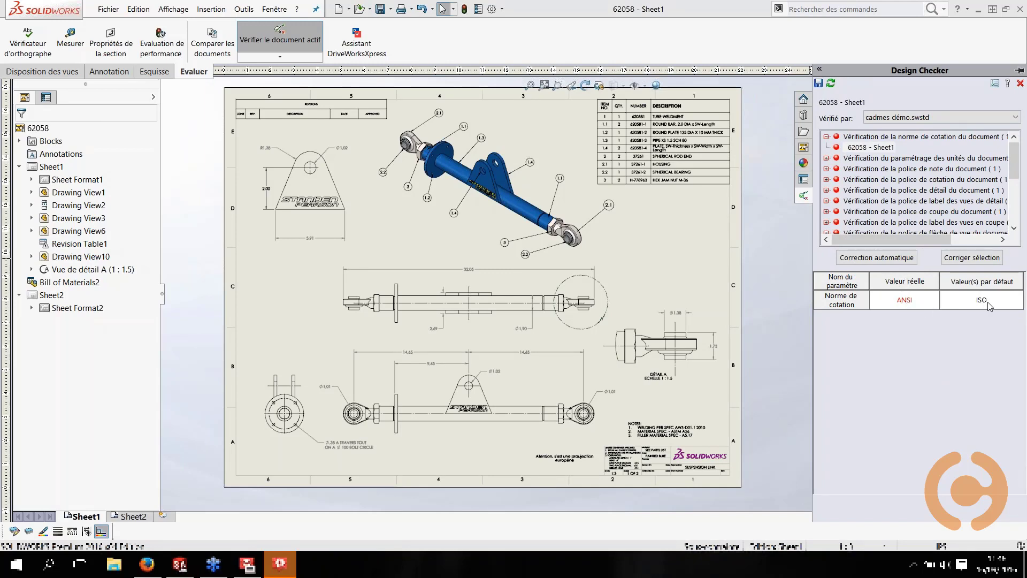
pyautogui.click(826, 158)
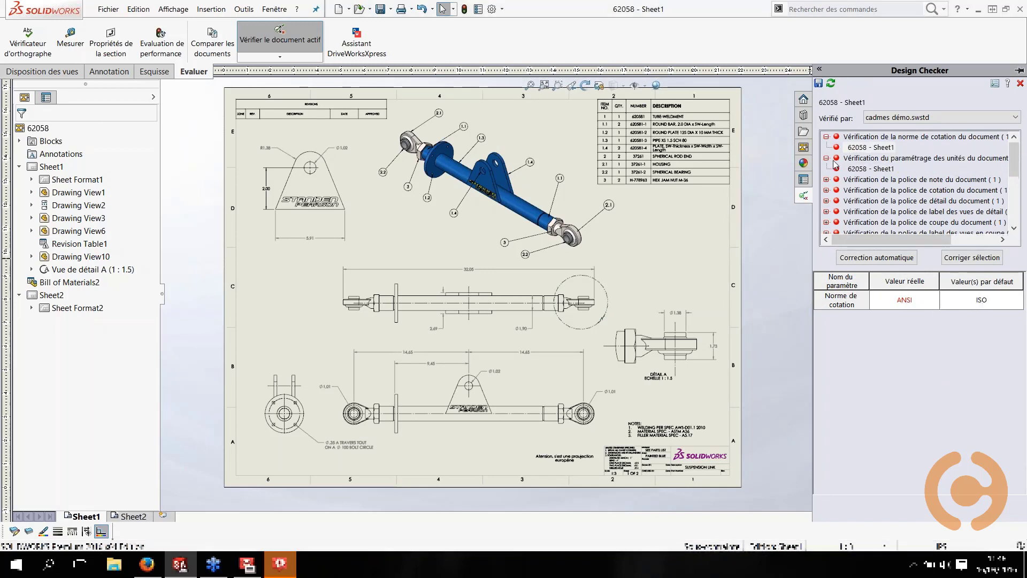
pyautogui.click(862, 169)
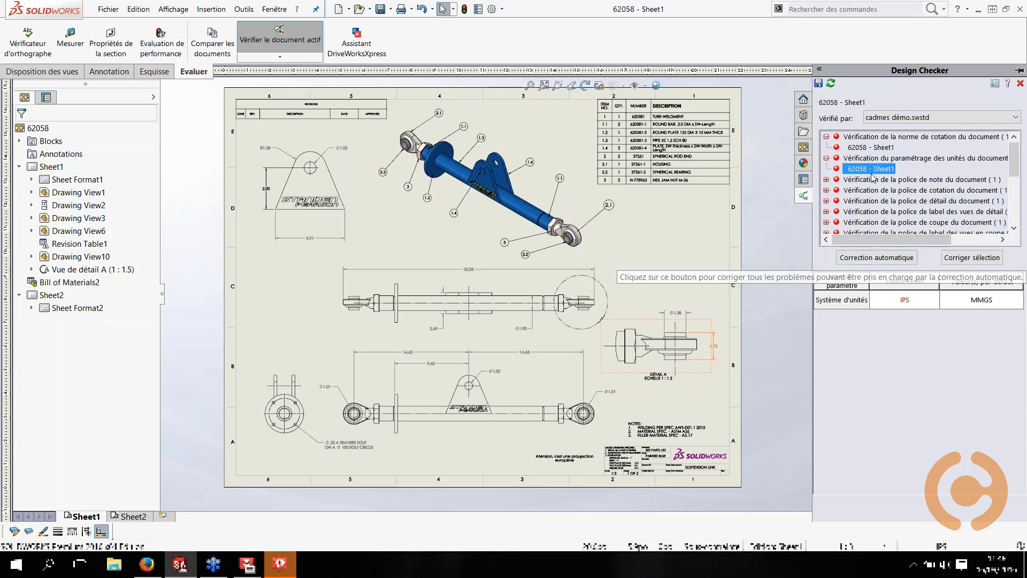
pyautogui.click(873, 140)
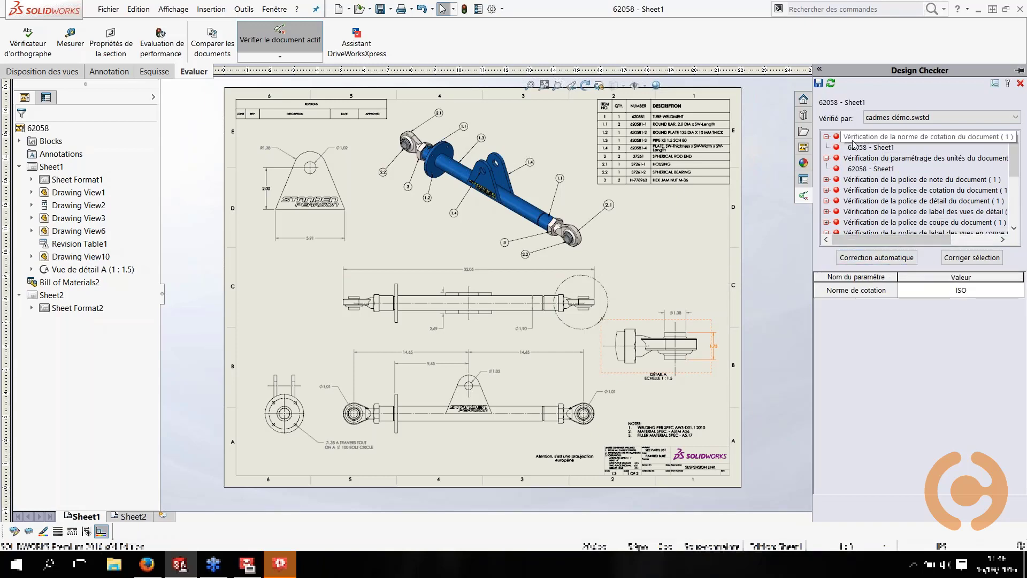
pyautogui.click(971, 258)
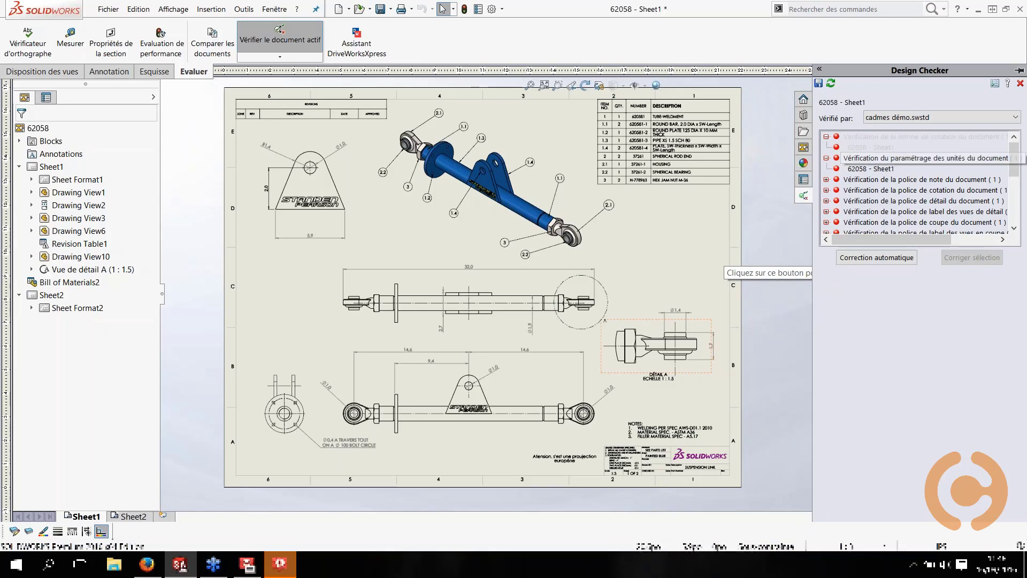
# Review the overall drafting standard in the drawing's document properties without changing it.
pyautogui.click(492, 9)
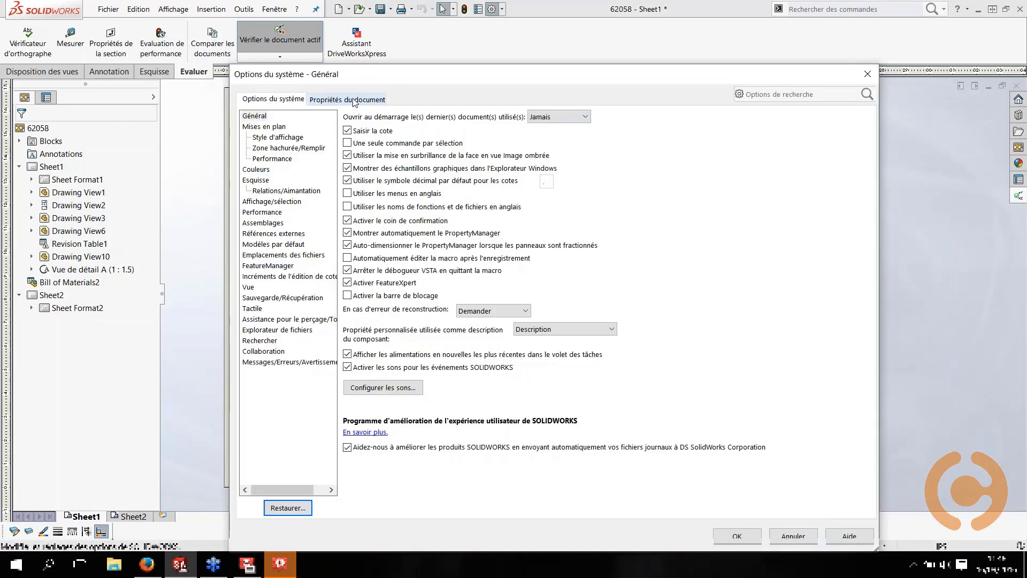
pyautogui.click(353, 100)
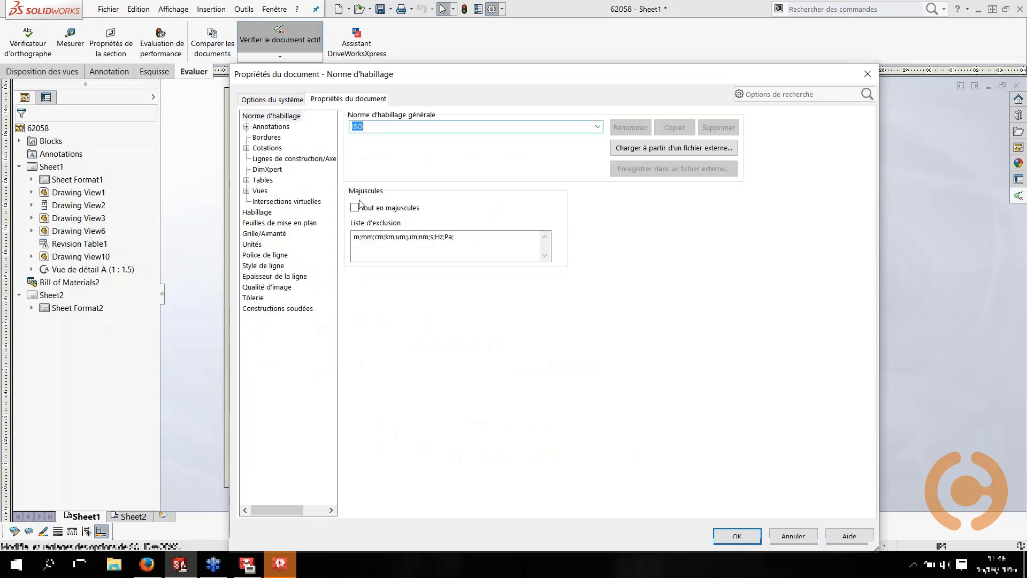
pyautogui.click(867, 74)
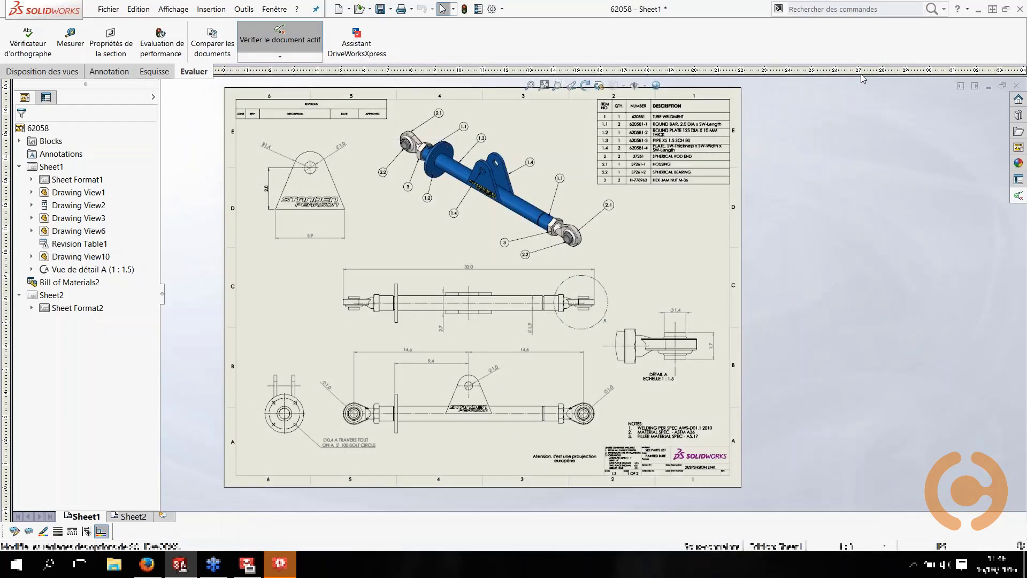
# Automatically correct the failed checks on drawing 62058 and inspect the corrected dimensions on Sheet1.
pyautogui.click(1017, 194)
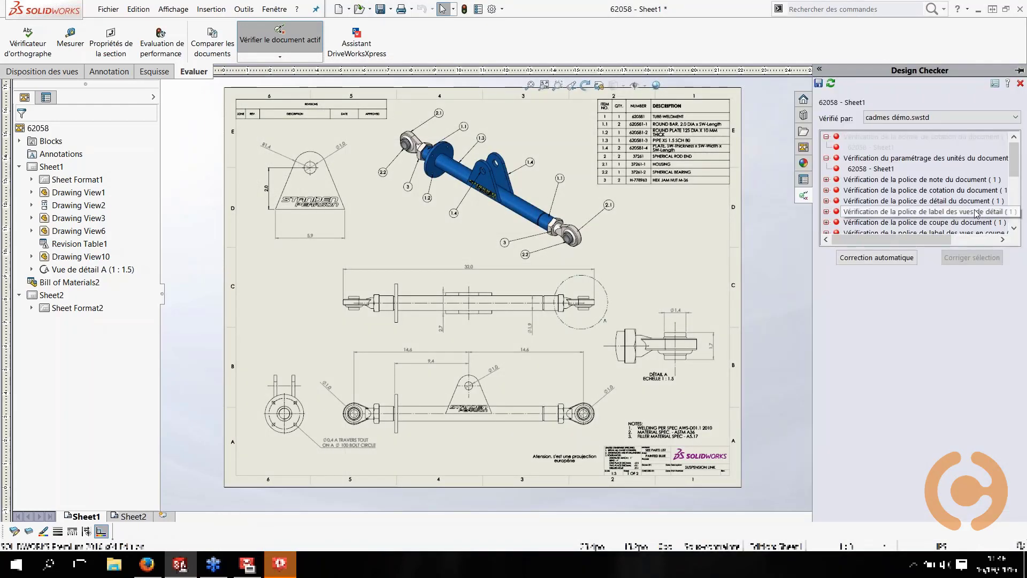
pyautogui.click(859, 258)
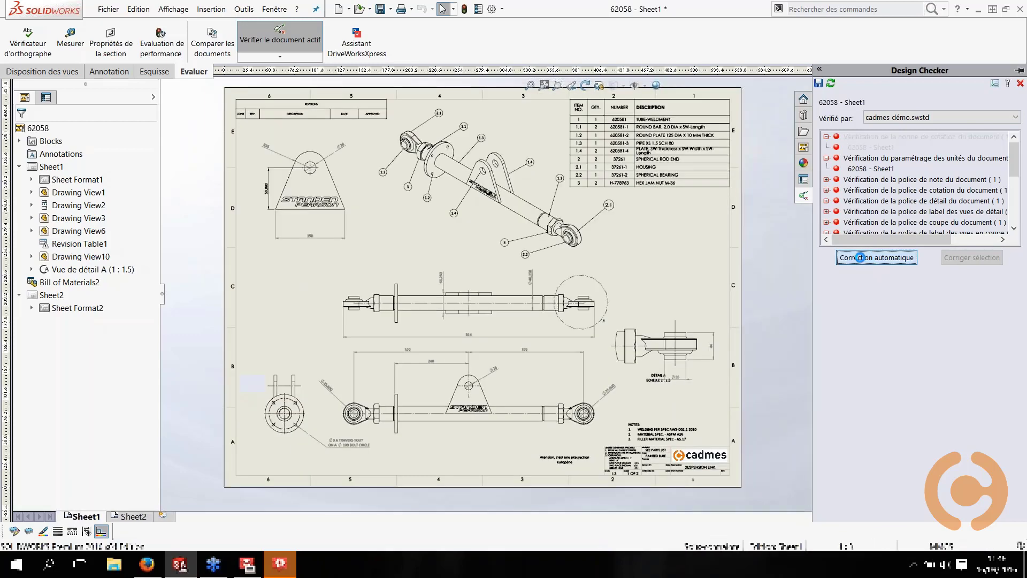
pyautogui.click(860, 258)
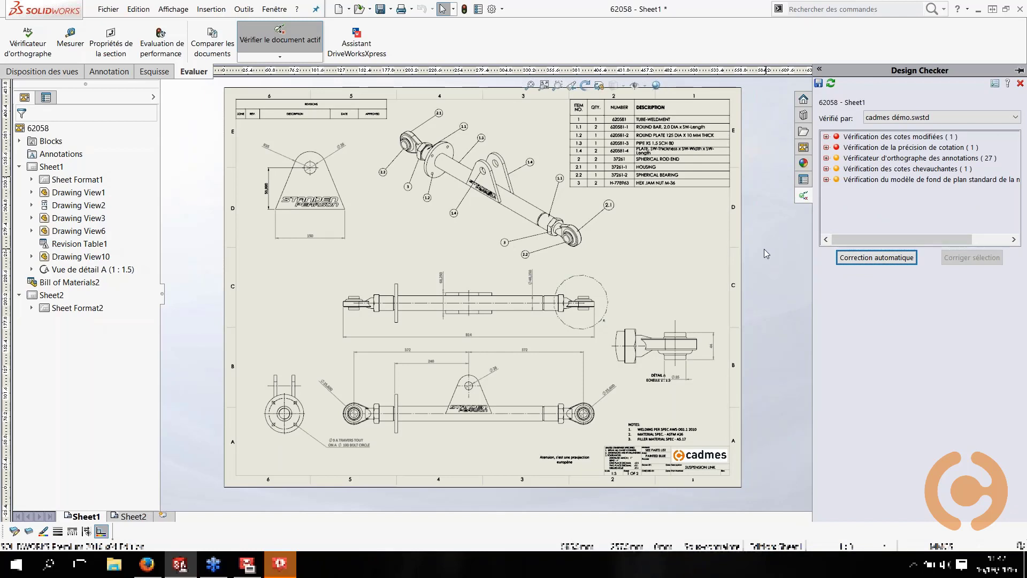
pyautogui.moveTo(769, 232); pyautogui.dragTo(773, 249, button='middle')
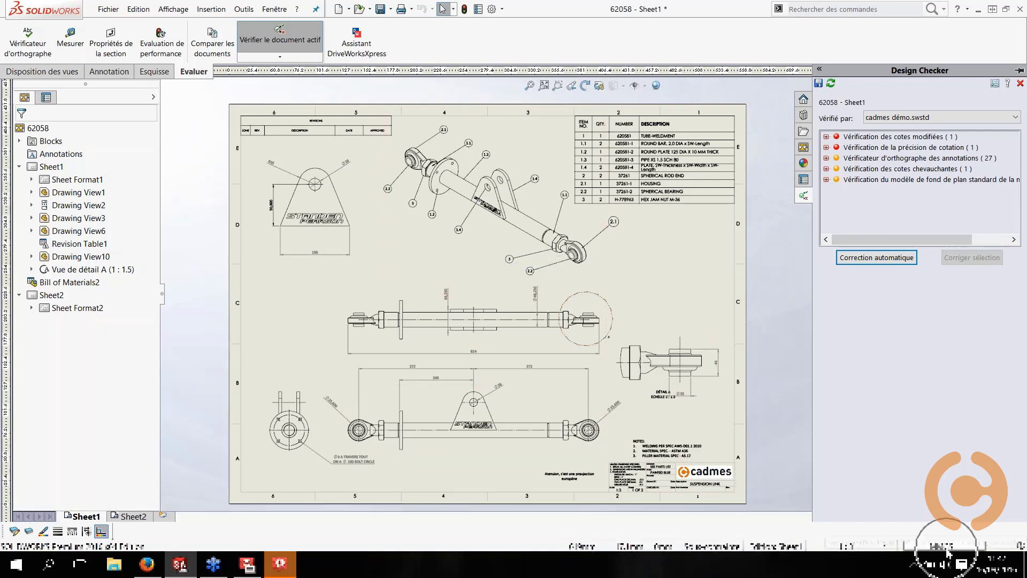
pyautogui.scroll(-7, 280, 207)
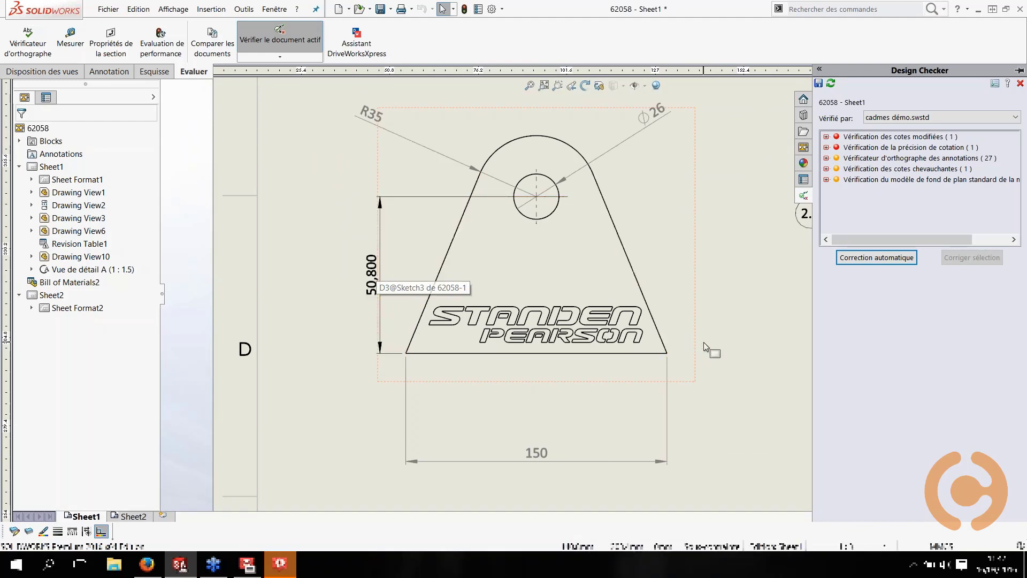
pyautogui.scroll(6, 704, 342)
pyautogui.moveTo(430, 231)
pyautogui.mouseDown(button='middle')
pyautogui.moveTo(424, 212)
pyautogui.moveTo(427, 242)
pyautogui.mouseUp(button='middle')
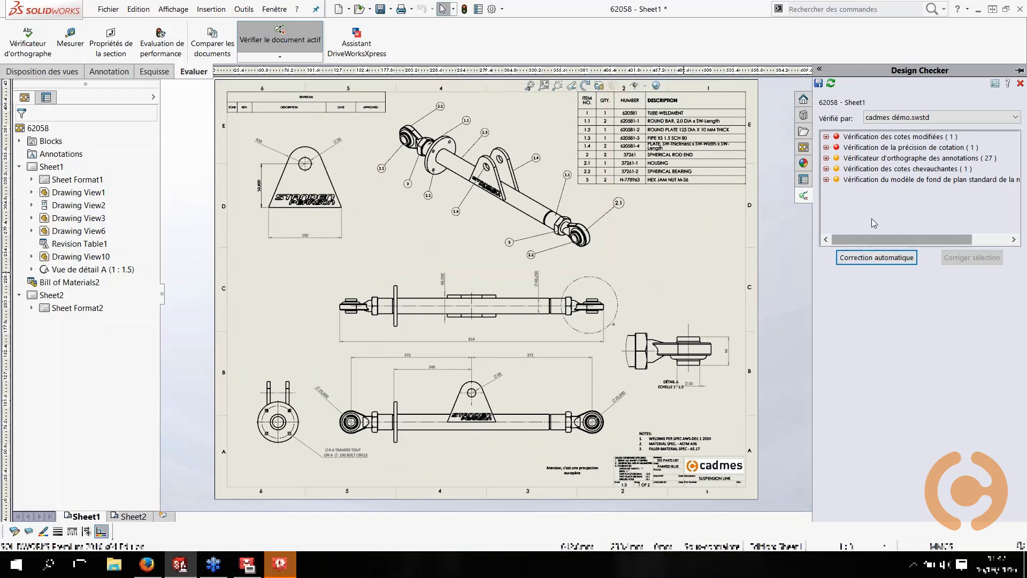
# Examine the modified-dimension check for D3@Sketch3 in Drawing View6 and locate that dimension on the plate view.
pyautogui.click(826, 137)
pyautogui.click(859, 148)
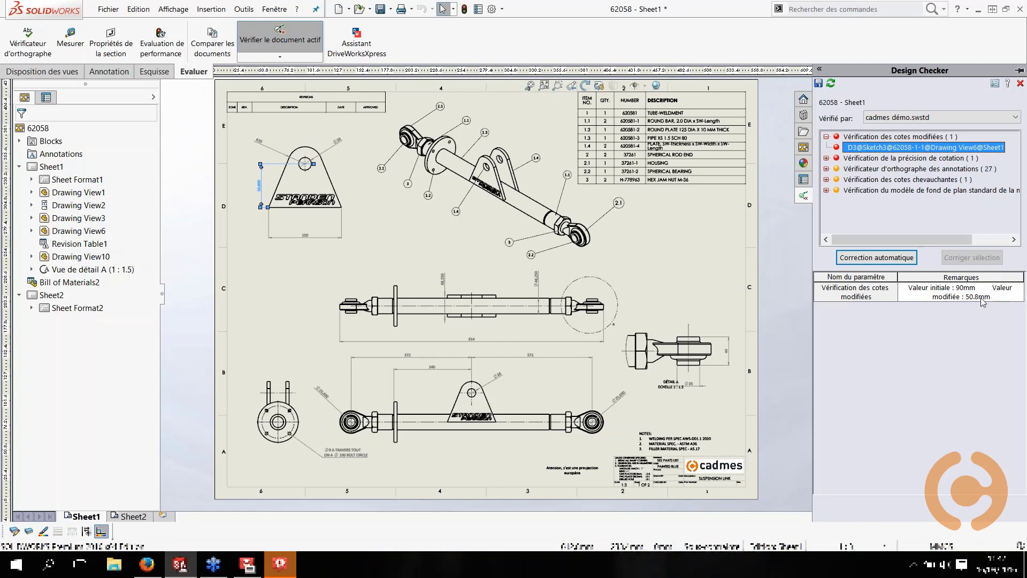
pyautogui.click(293, 288)
pyautogui.scroll(-5, 268, 211)
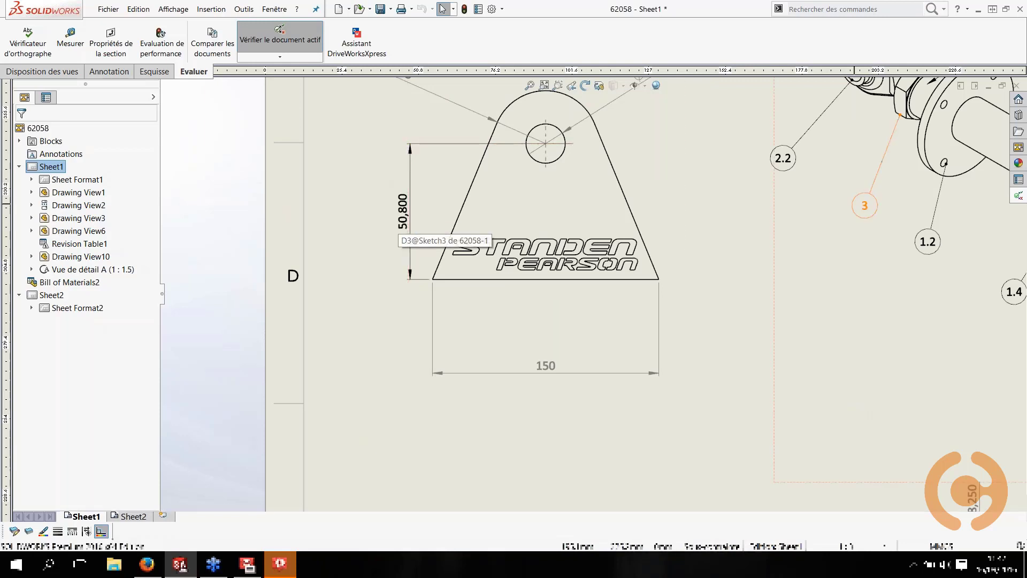
pyautogui.moveTo(763, 209)
pyautogui.mouseDown(button='middle')
pyautogui.moveTo(721, 265)
pyautogui.moveTo(706, 268)
pyautogui.mouseUp(button='middle')
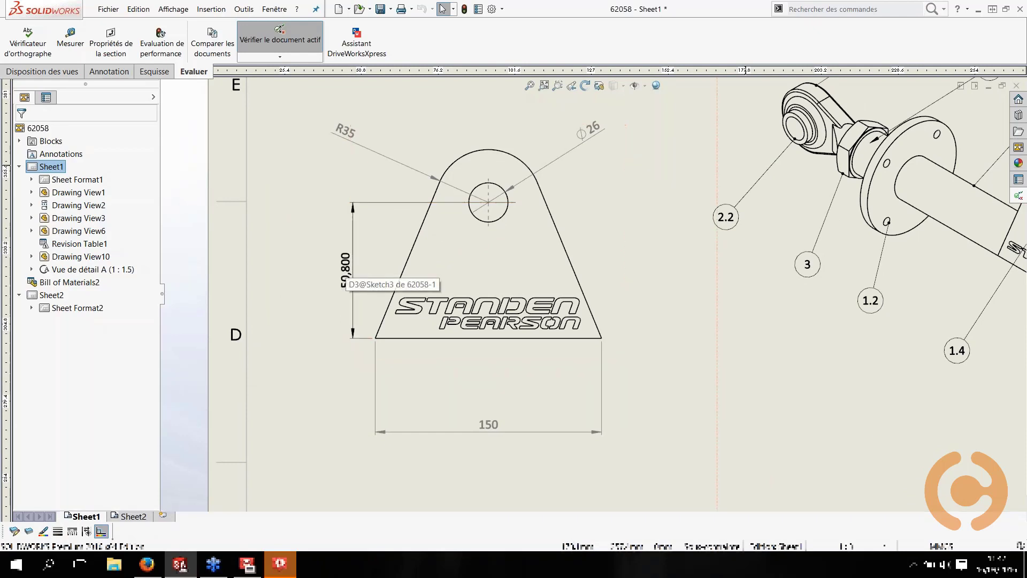
# Pin the Design Checker results open and examine the dimension precision check for D2@Sketch2 on Sheet1.
pyautogui.click(1018, 195)
pyautogui.click(1019, 70)
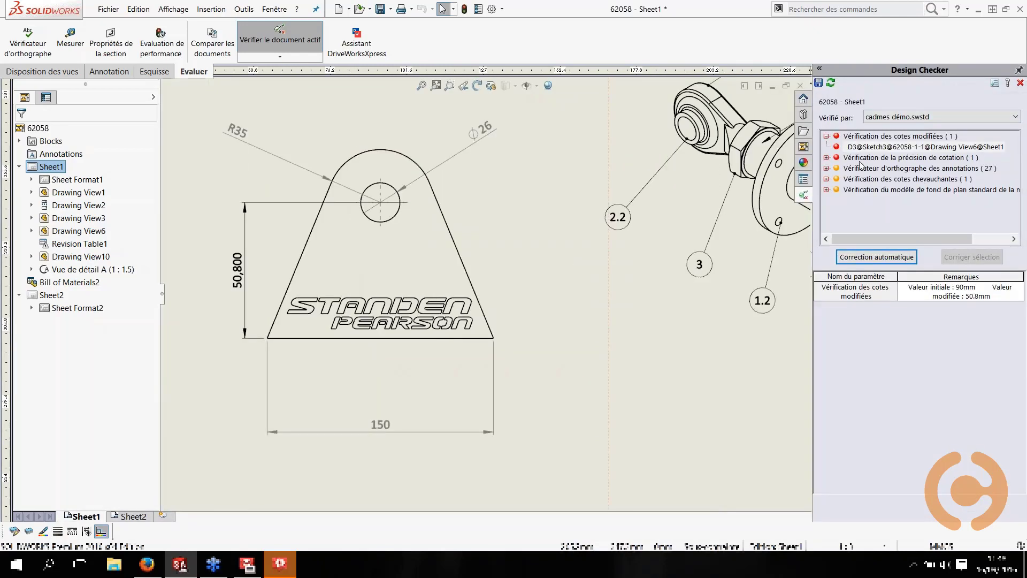
pyautogui.click(826, 158)
pyautogui.click(856, 168)
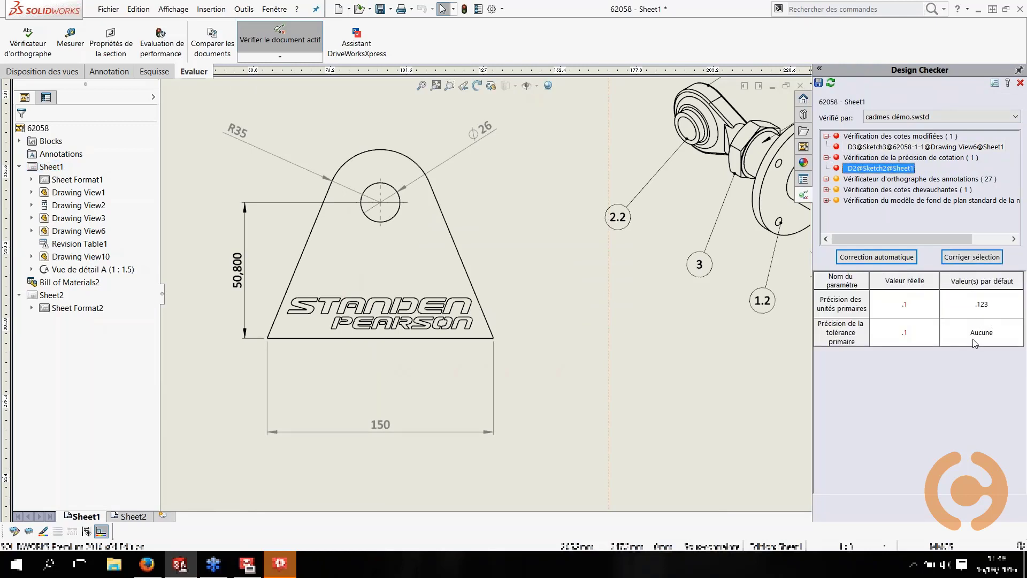
pyautogui.scroll(6, 676, 345)
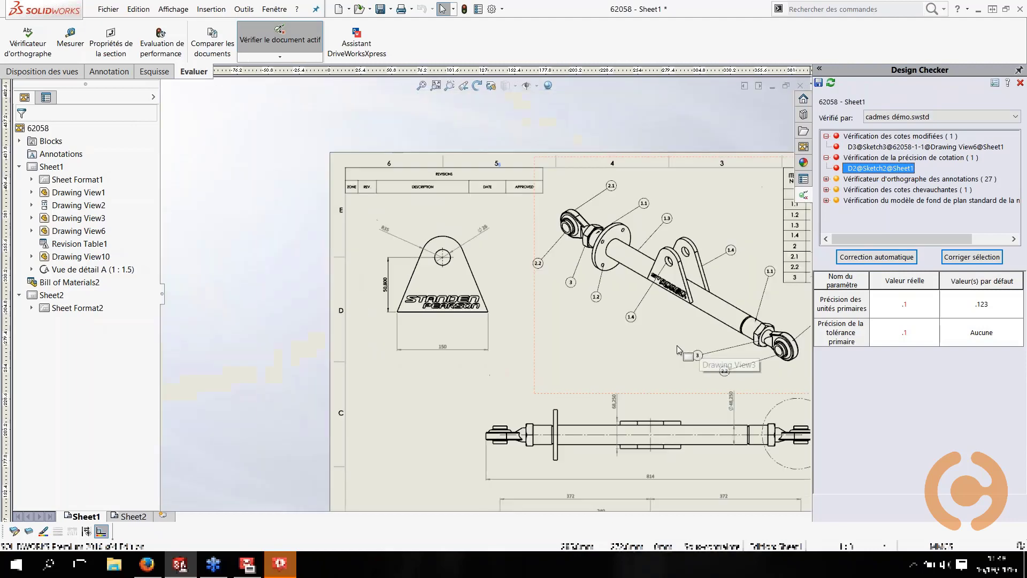
pyautogui.moveTo(676, 345); pyautogui.dragTo(587, 260, button='middle')
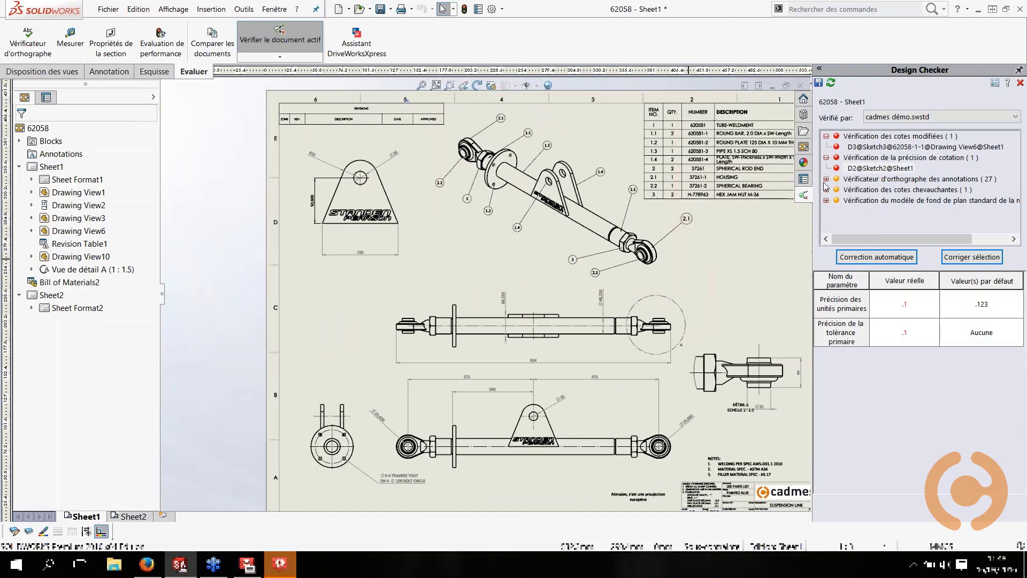
# Examine the annotation spelling check for DetailItem537 and Objet de détail1, and inspect the European projection note on the sheet.
pyautogui.click(826, 178)
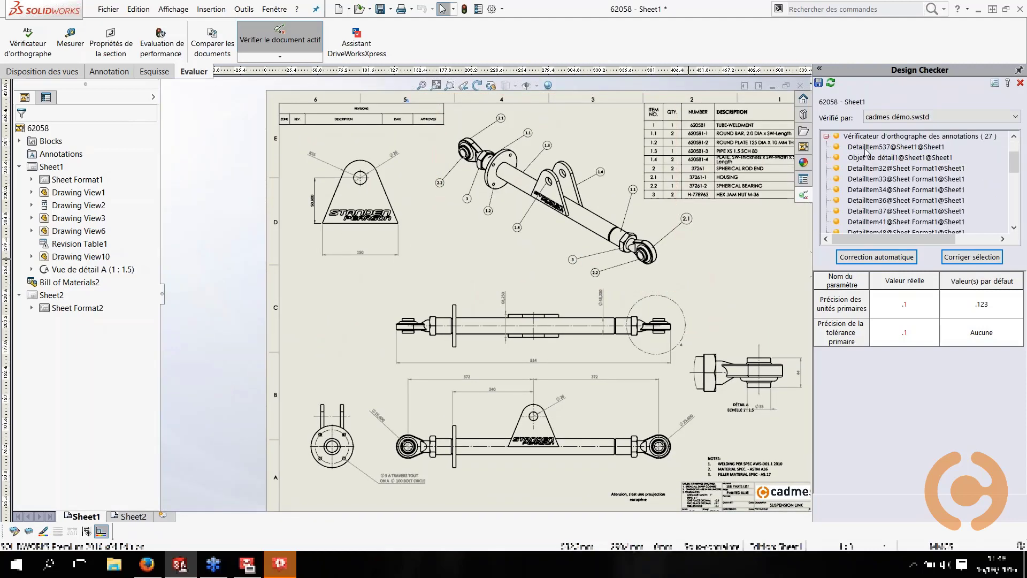
pyautogui.click(866, 148)
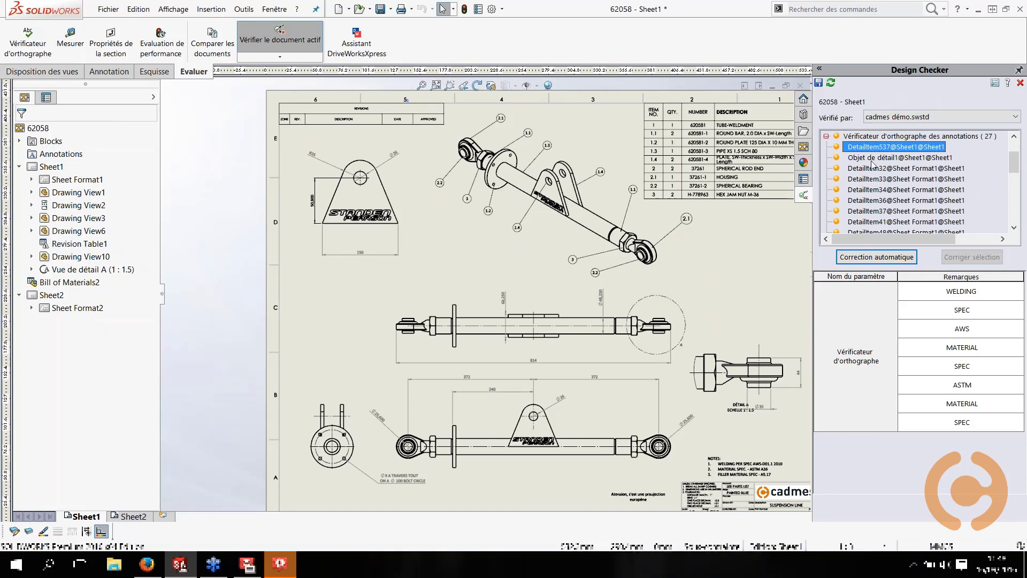
pyautogui.click(871, 158)
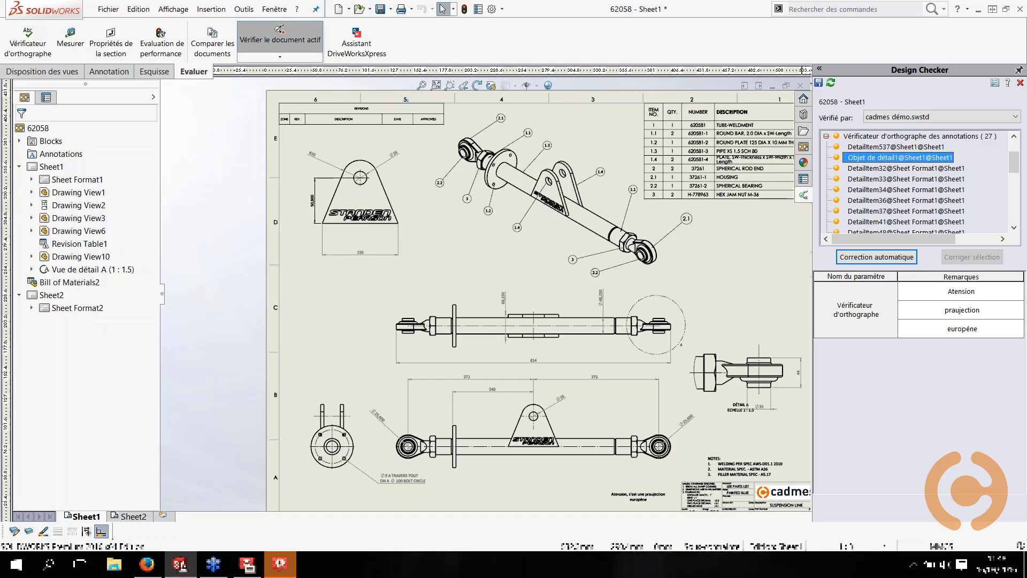
pyautogui.scroll(-6, 637, 476)
pyautogui.scroll(-4, 555, 378)
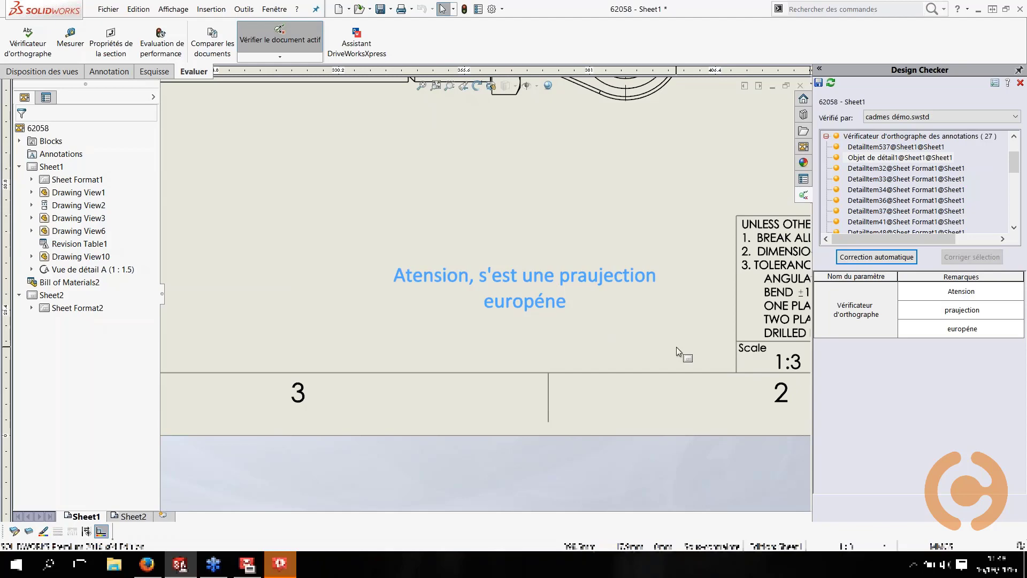
pyautogui.press('f')
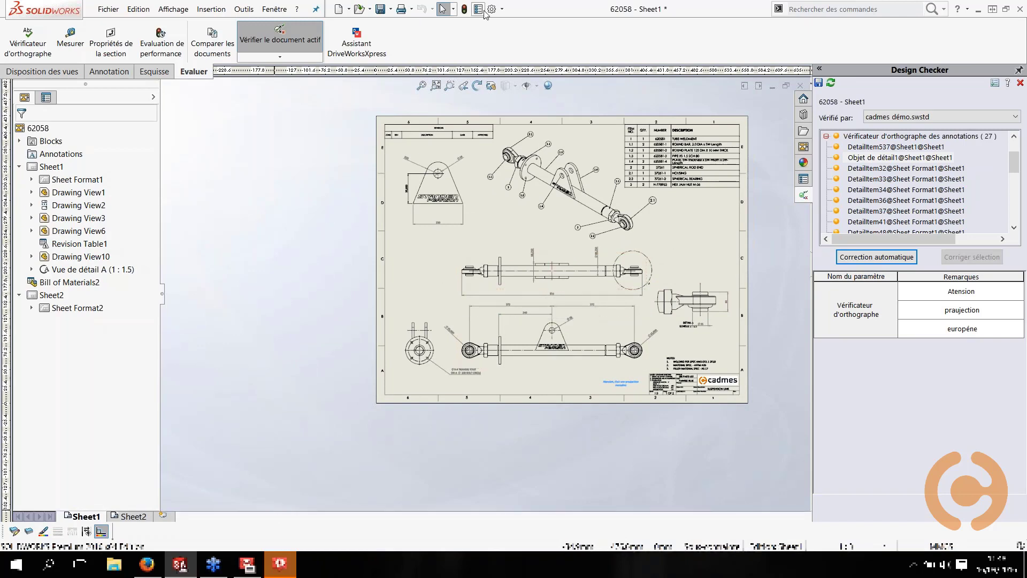
# Review the projection type in the sheet properties of Sheet1 without changing it.
pyautogui.click(502, 9)
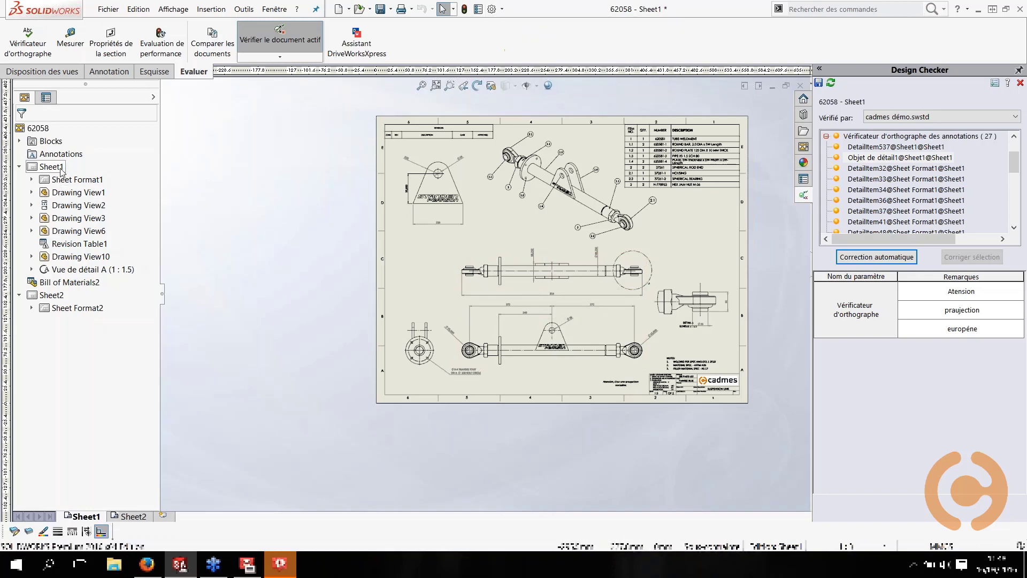
pyautogui.rightClick(61, 170)
pyautogui.click(80, 332)
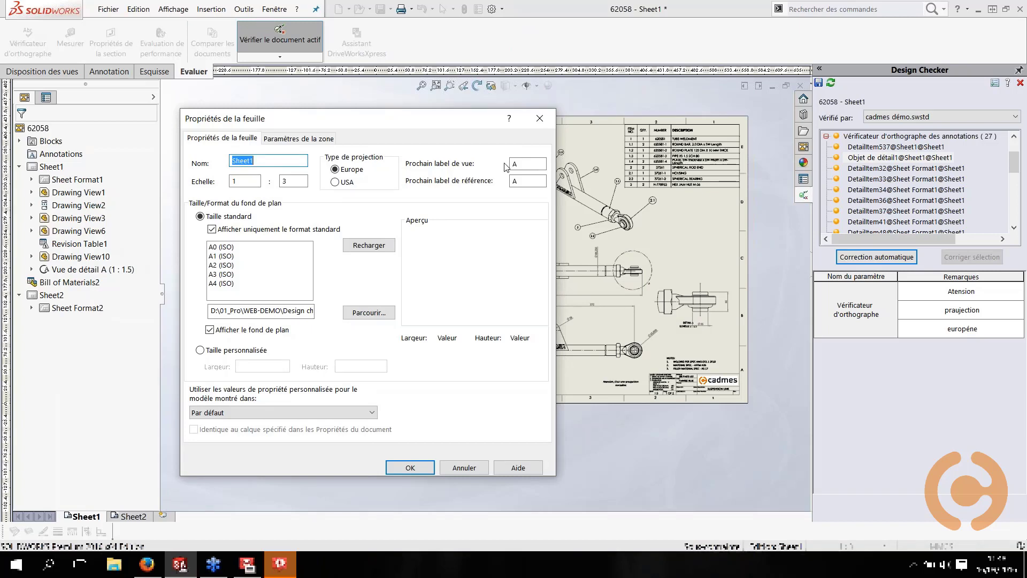
pyautogui.click(540, 118)
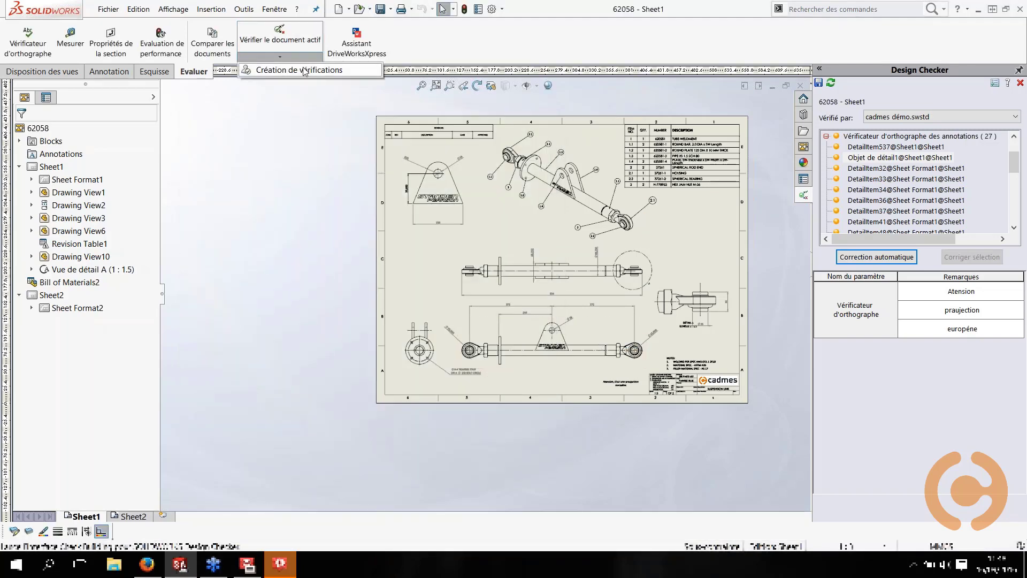
# Close the check results and open the Cadmes Démo.swstd standards file in Design Checker for editing.
pyautogui.click(1020, 82)
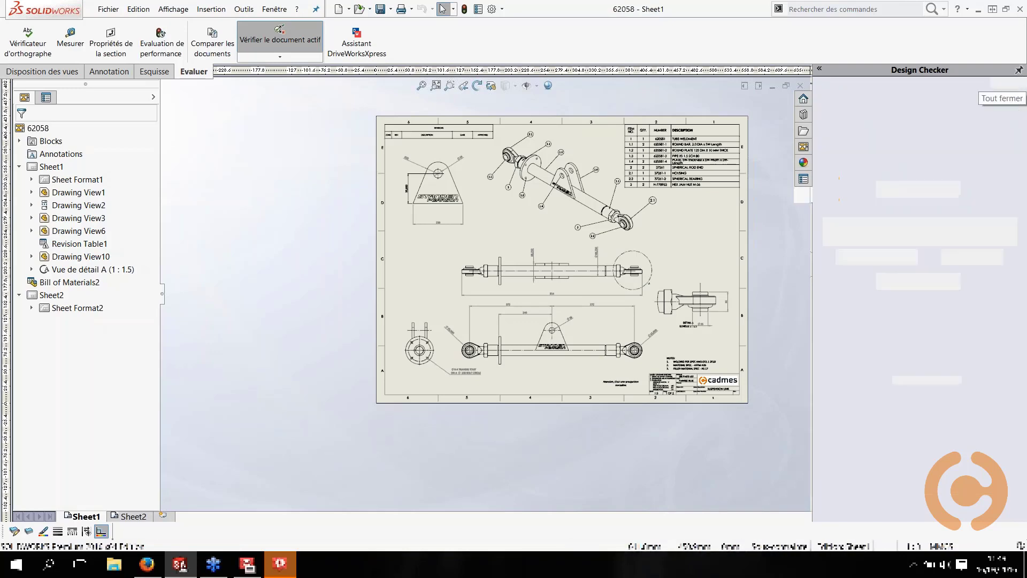
pyautogui.click(280, 56)
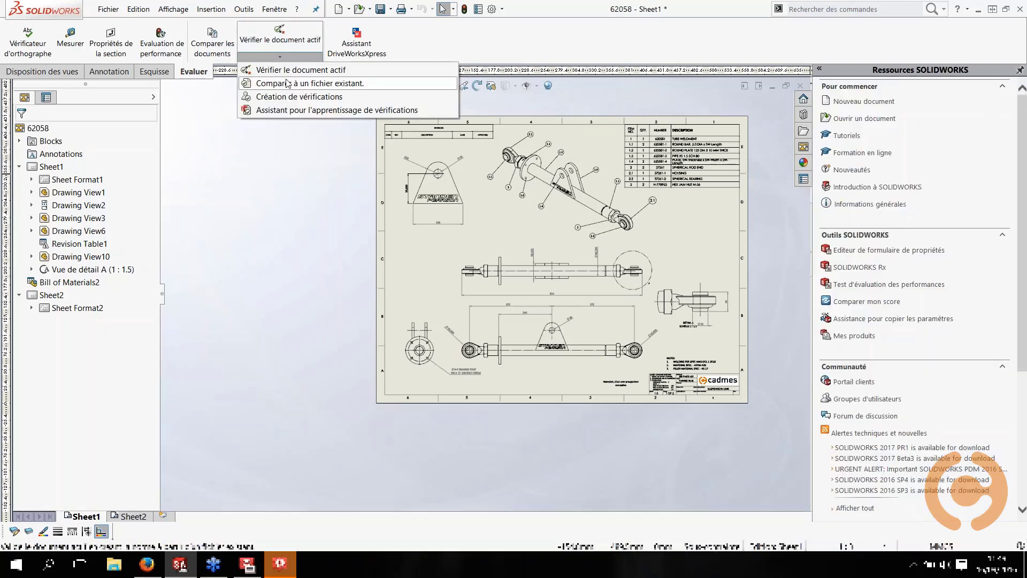
pyautogui.click(289, 97)
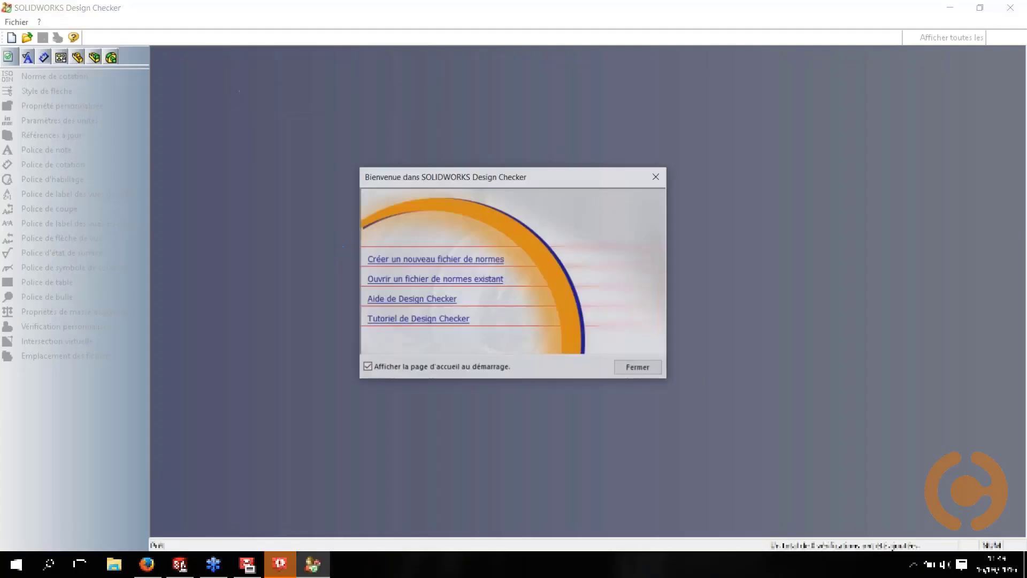
pyautogui.click(409, 279)
pyautogui.click(495, 198)
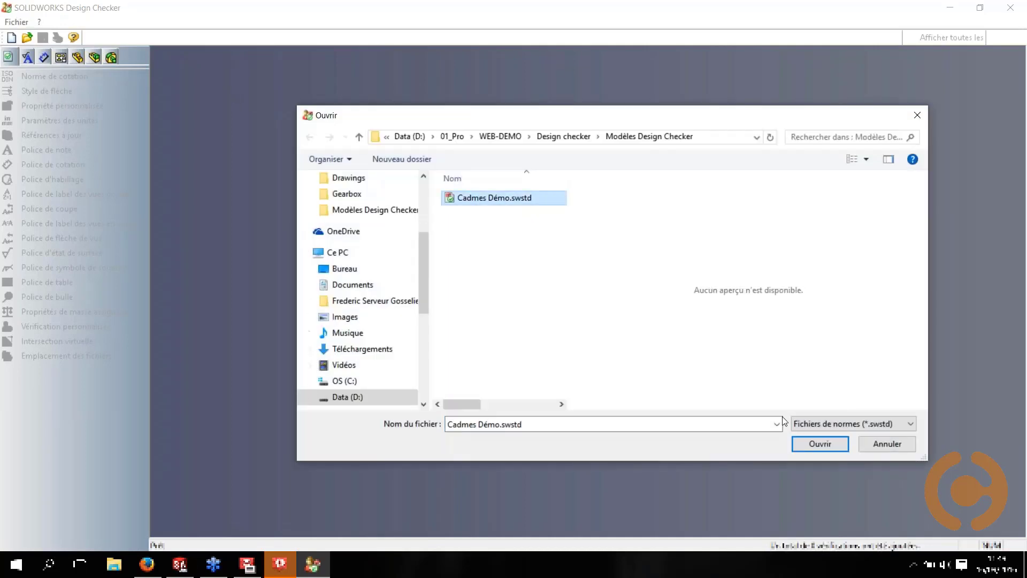
pyautogui.click(811, 443)
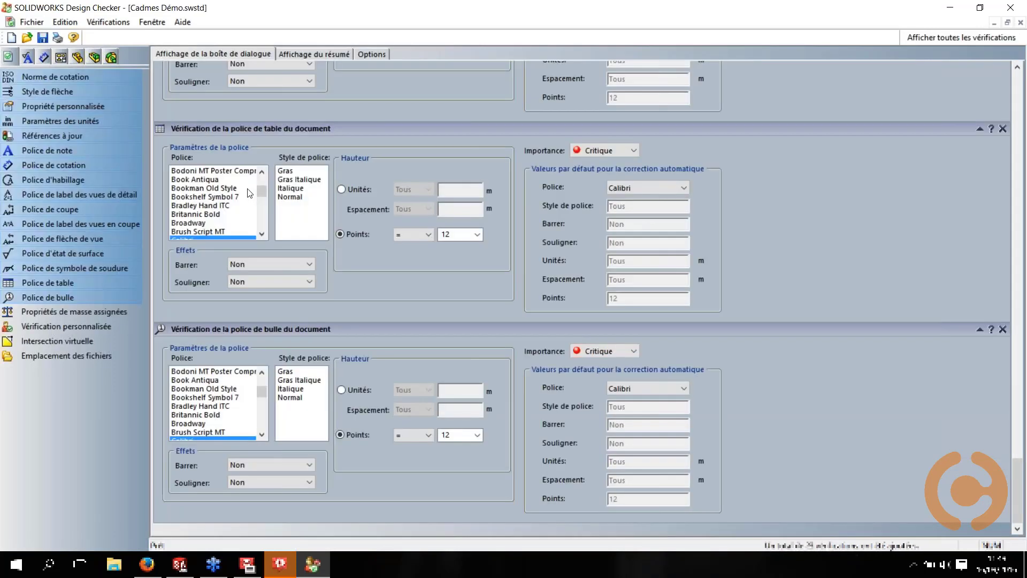
# Remove and restore the dimensioning standard check, and set the standard sheet format check's projection type to Europe.
pyautogui.click(34, 76)
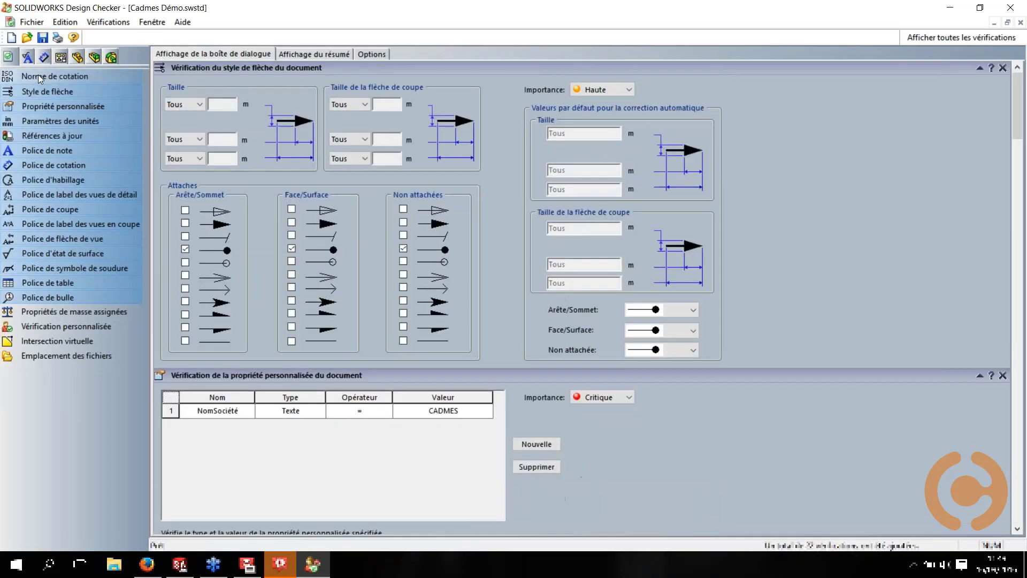
pyautogui.click(41, 75)
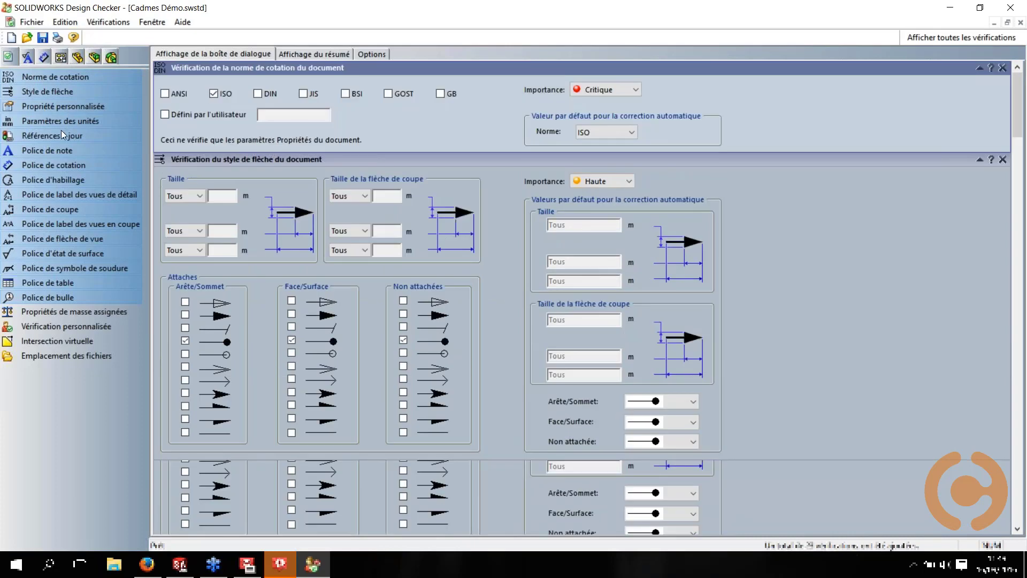
pyautogui.click(60, 56)
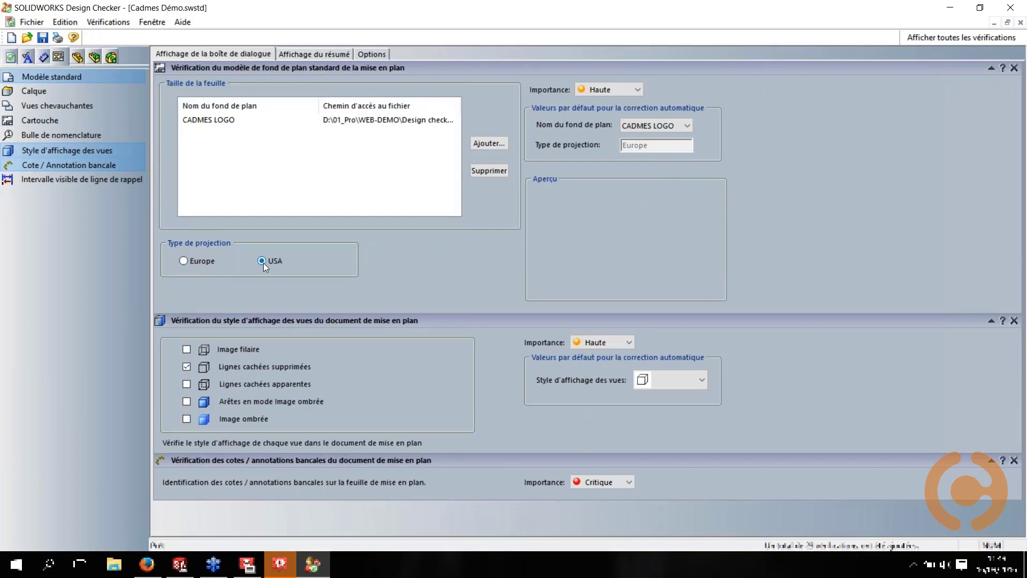
pyautogui.click(184, 261)
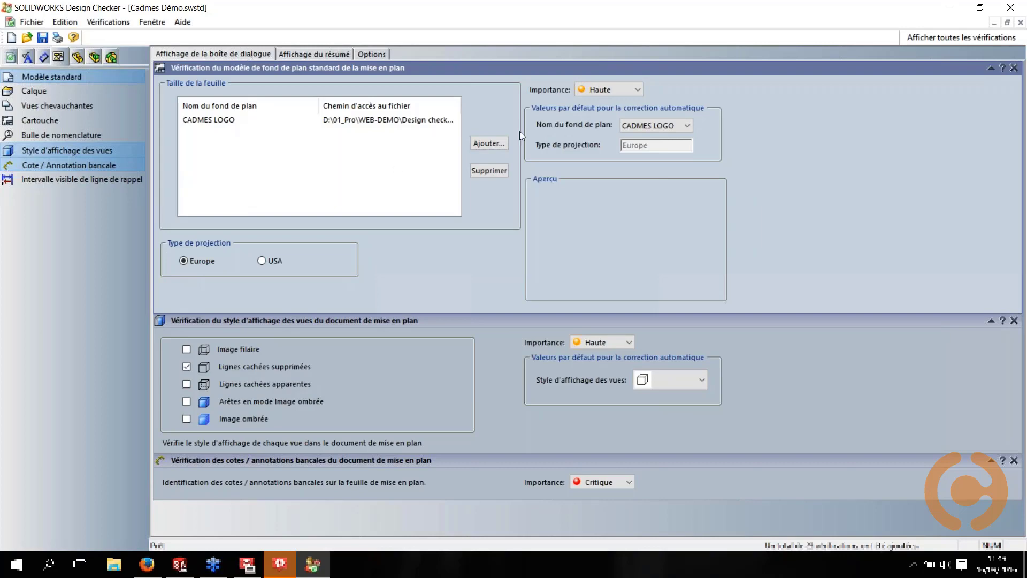
# Examine the summary of all checks in the standards file, including their expected values, default values and importance levels.
pyautogui.click(303, 53)
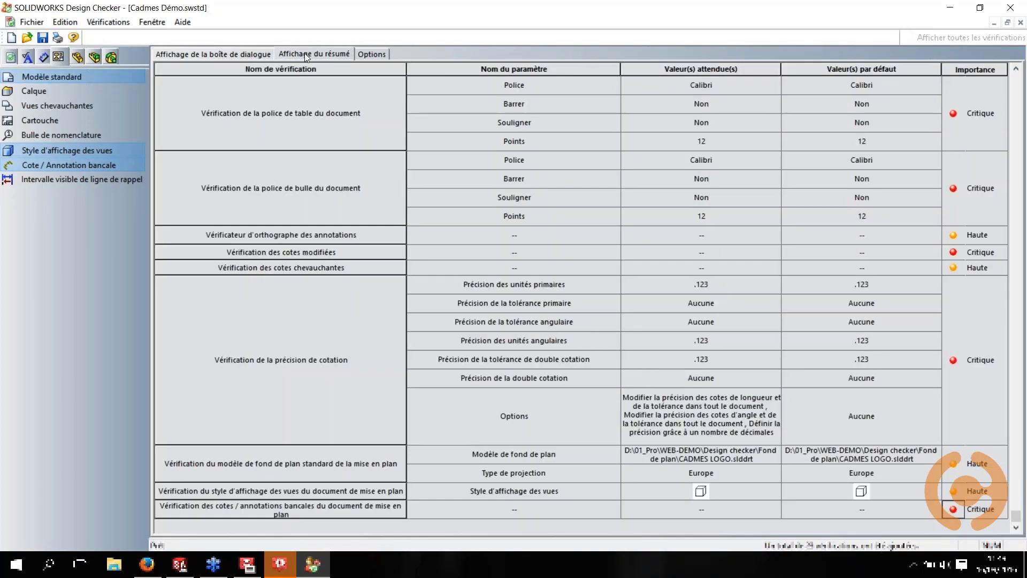
pyautogui.scroll(20, 841, 206)
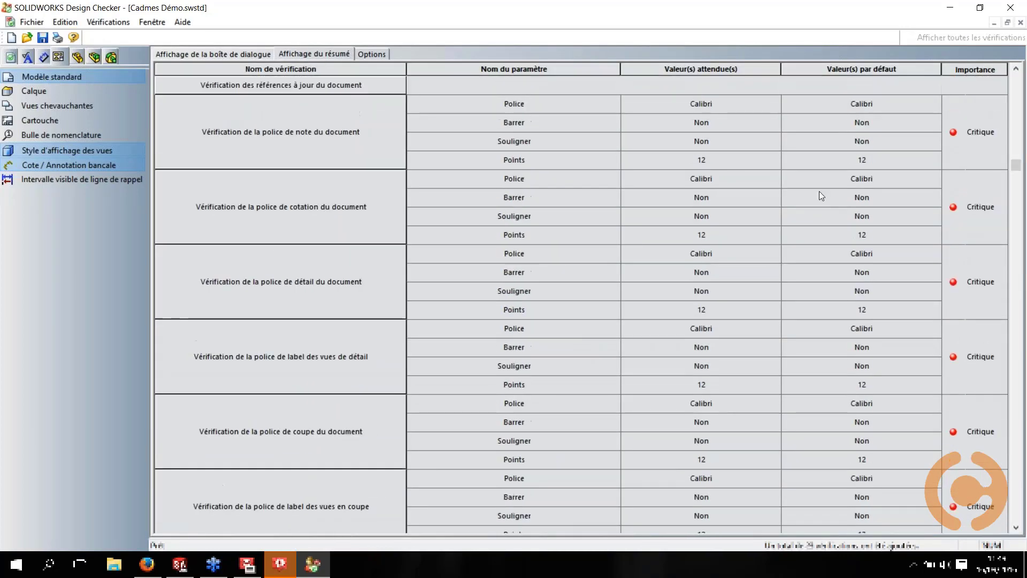
pyautogui.scroll(-10, 811, 186)
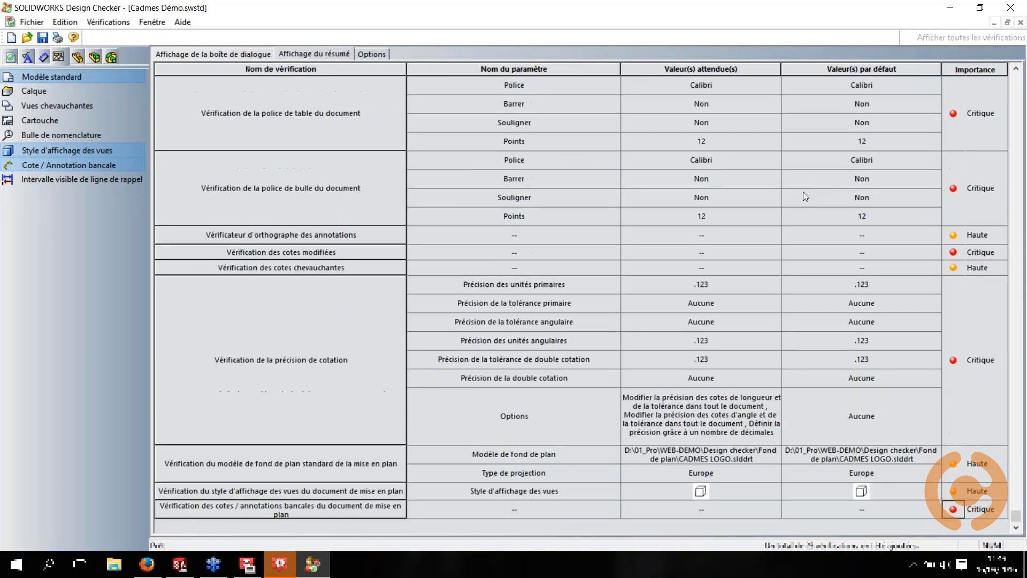
pyautogui.scroll(4, 807, 192)
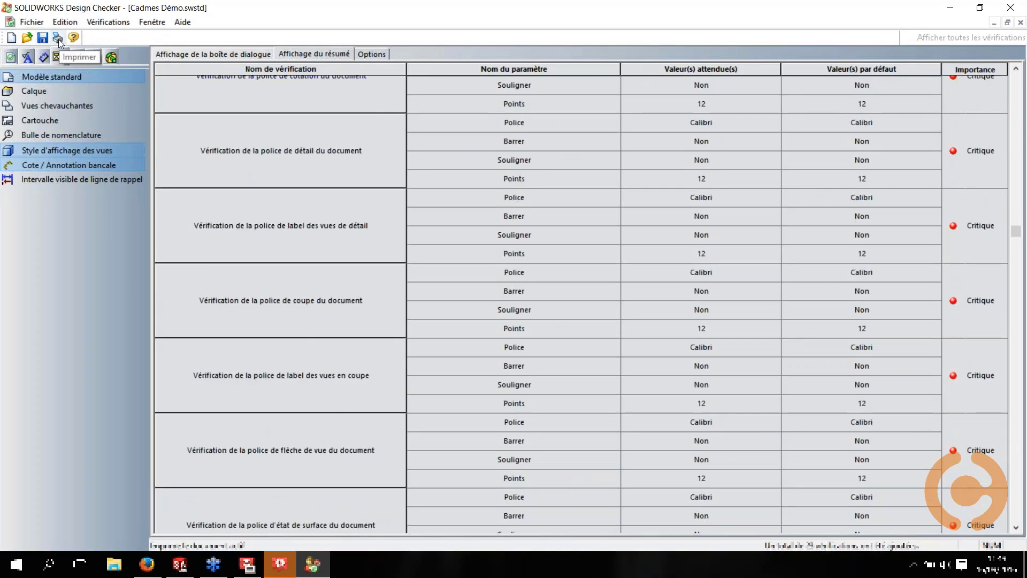
pyautogui.scroll(6, 533, 218)
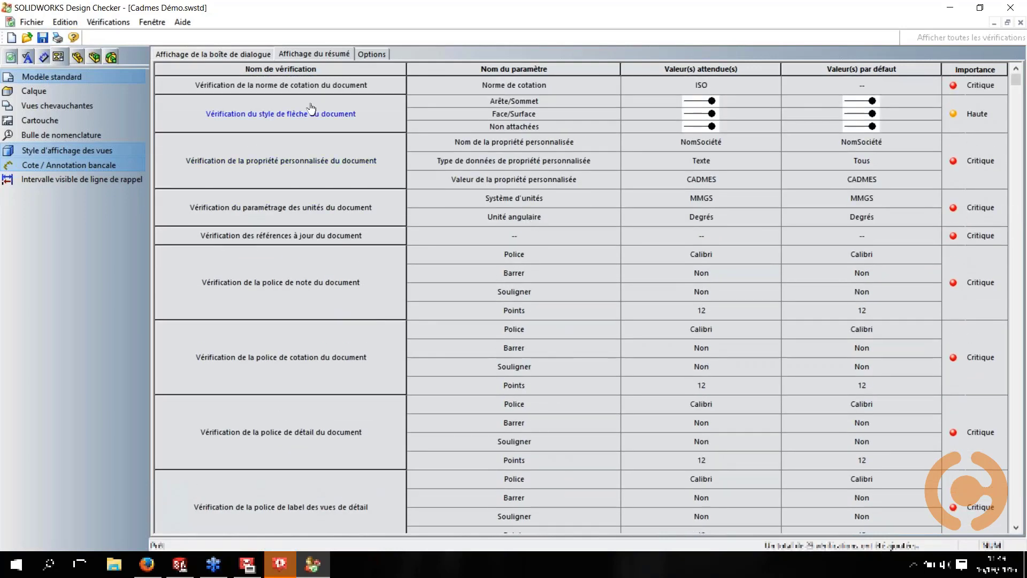
# Review the standards file's configuration and unit options without changing the length unit, and return to the check summary.
pyautogui.click(371, 55)
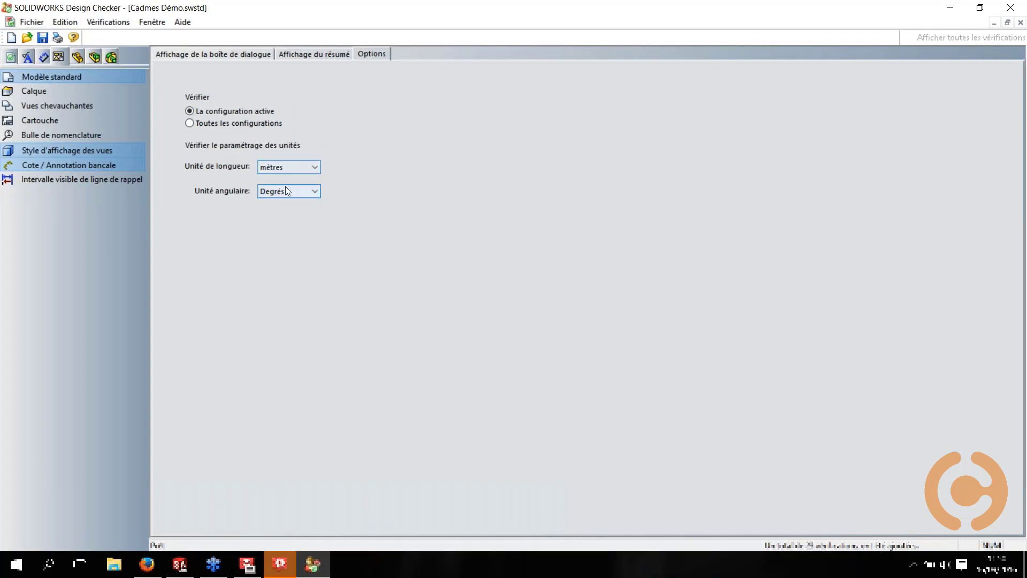
pyautogui.click(315, 167)
pyautogui.click(314, 168)
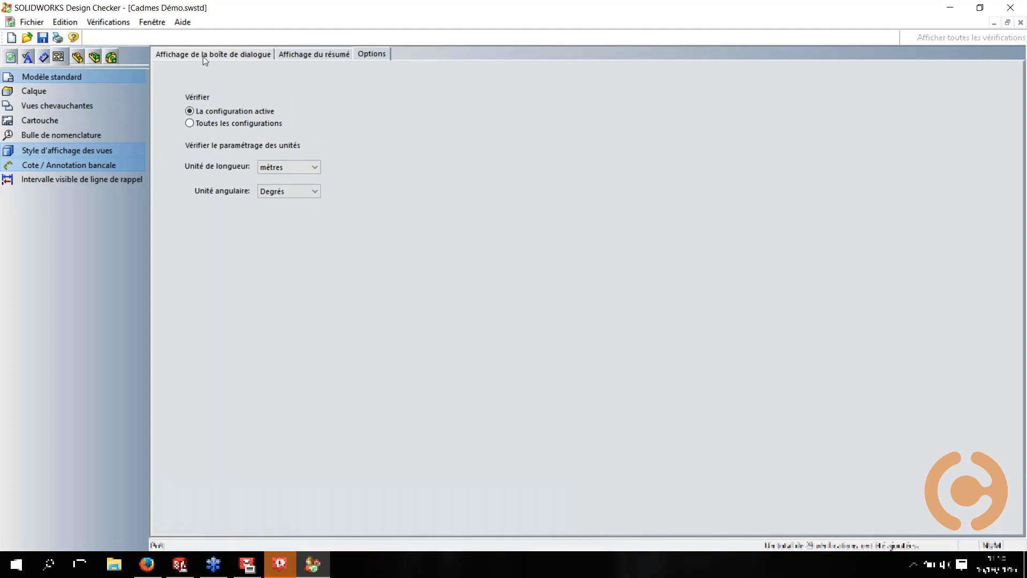
pyautogui.click(291, 53)
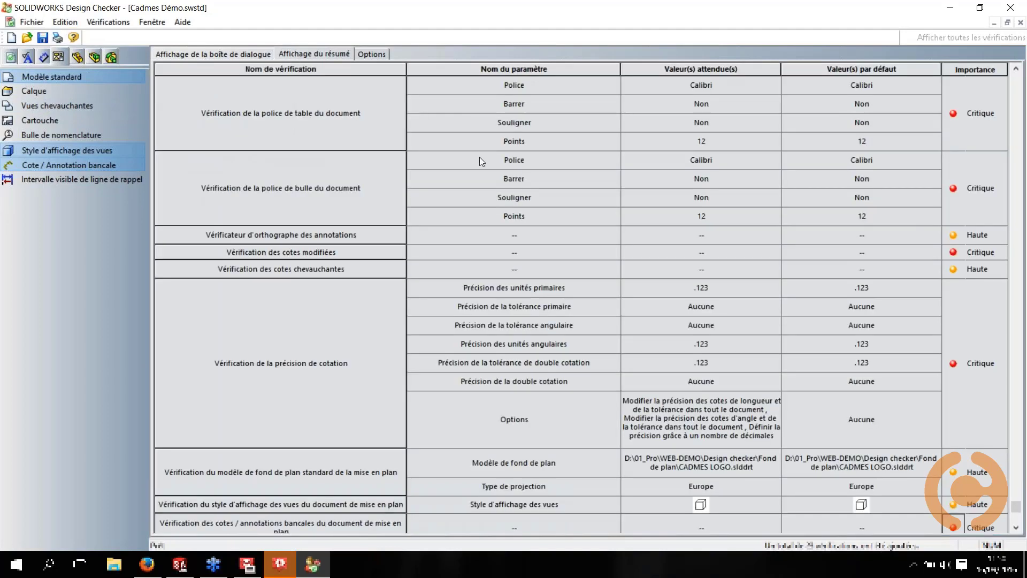